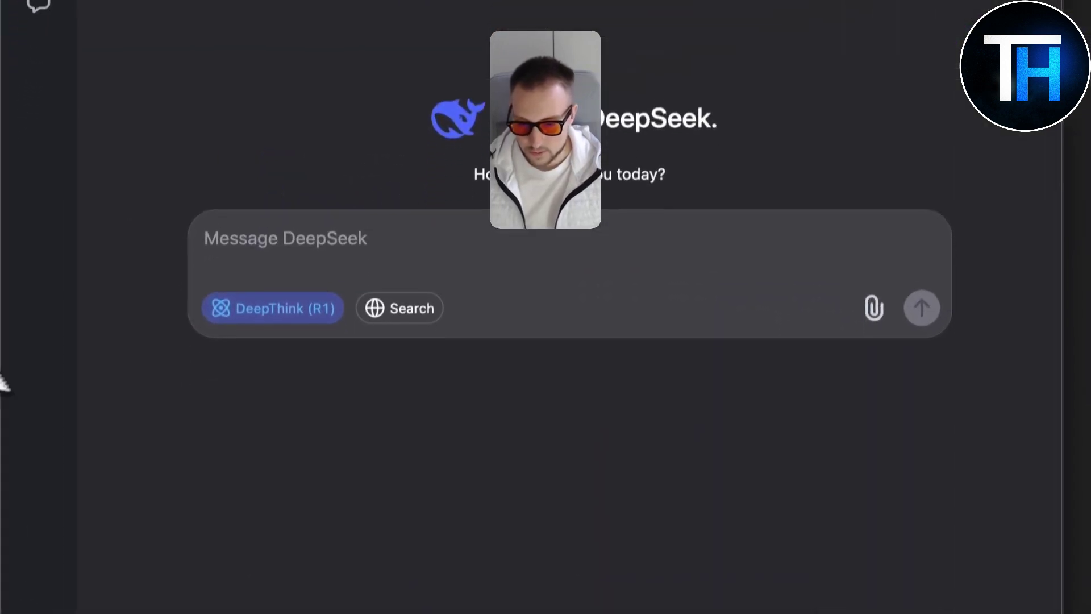
Step: Ask DeepSeek and ChatGPT: "A man leaves home, makes three left turns, and returns home to find two masked men waiting for him. Who are they?"
click(457, 241)
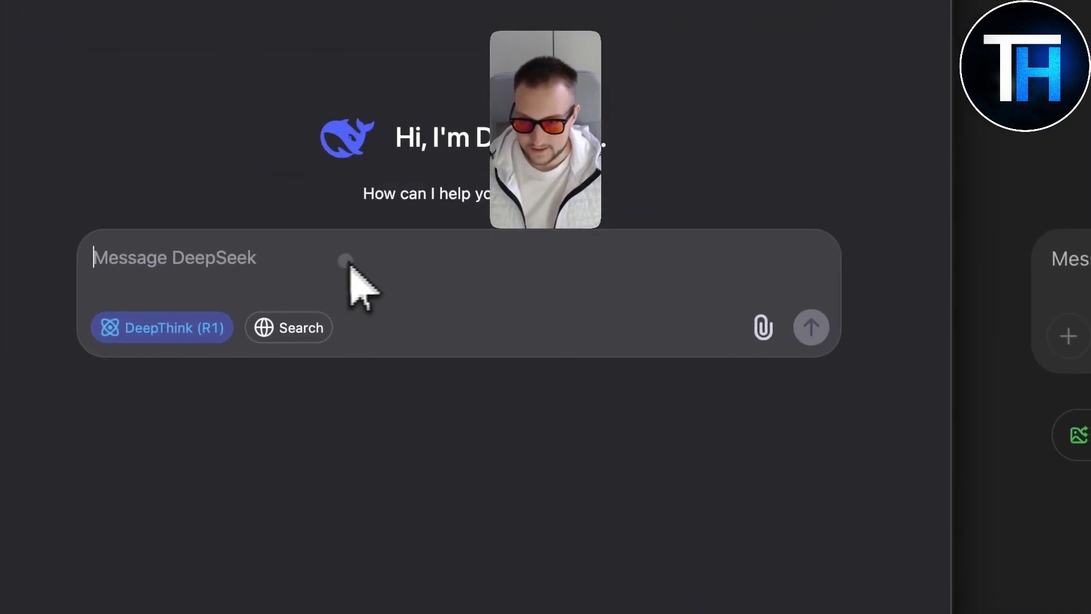
text(A man leaves home, makes three left turns, and returns home to find two masked men waiting for him. Who are they?)
text(A man leaves home, makes three left turns, and returns home to find two masked men waiting for him. Who are they?)
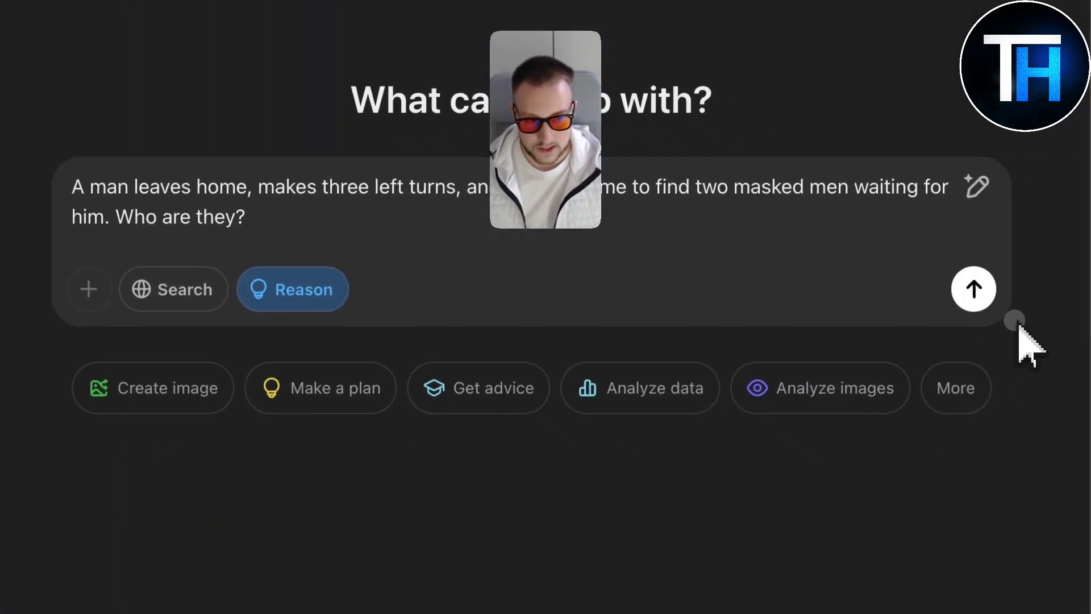
click(973, 289)
click(487, 251)
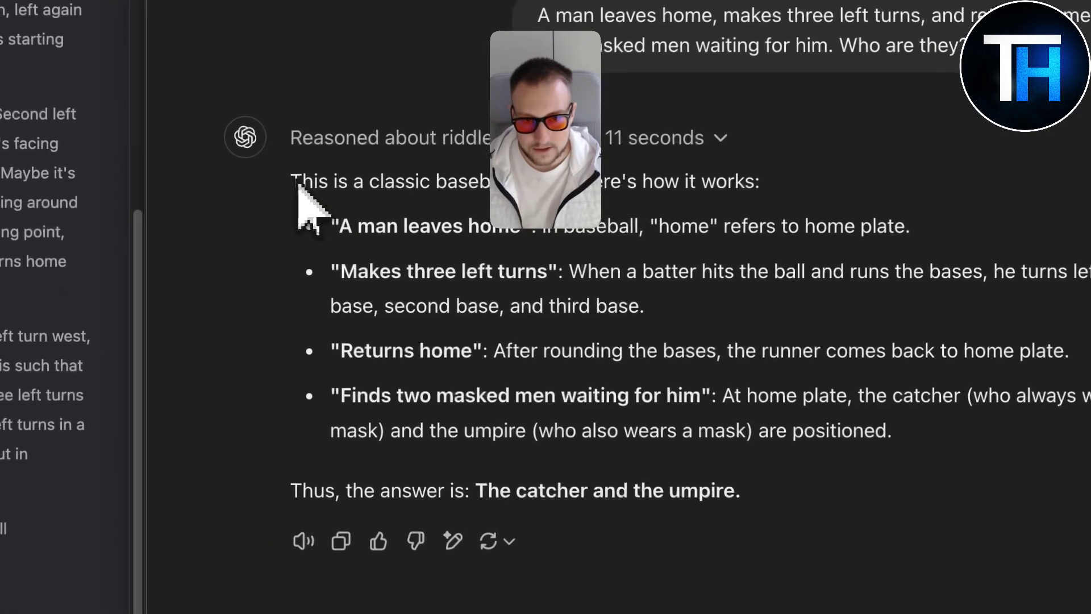
Step: Expand ChatGPT's reasoning for the riddle and read through its clue-by-clue analysis
drag(605, 227, 867, 402)
click(757, 504)
click(720, 137)
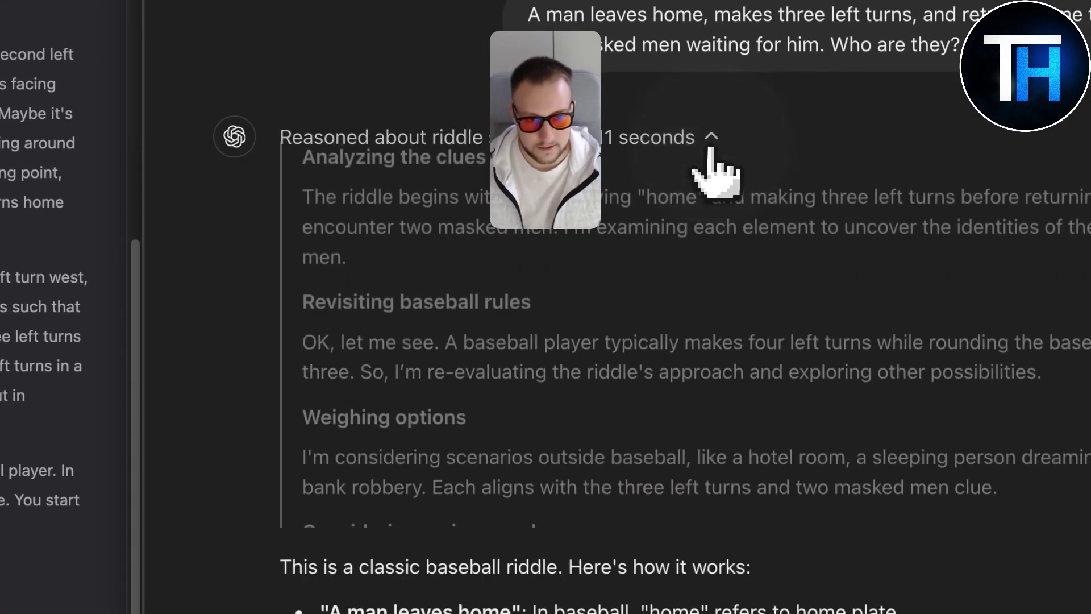
scroll(475, 244, down, 5)
scroll(472, 245, up, 3)
scroll(491, 387, down, 4)
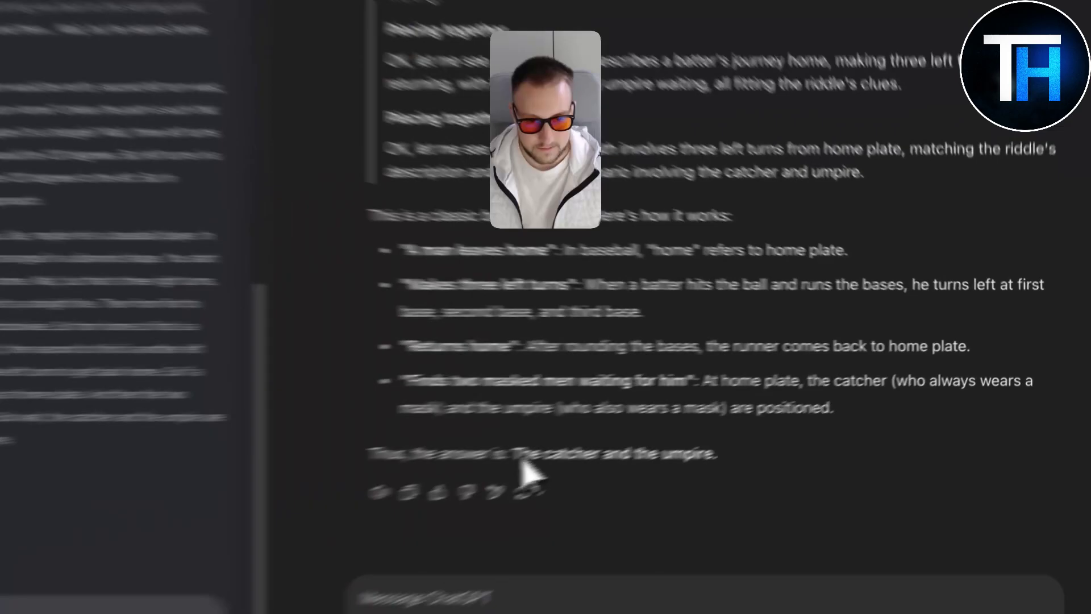
Step: Examine ChatGPT's final answer to the riddle and compare it with DeepSeek's response
drag(691, 410, 879, 415)
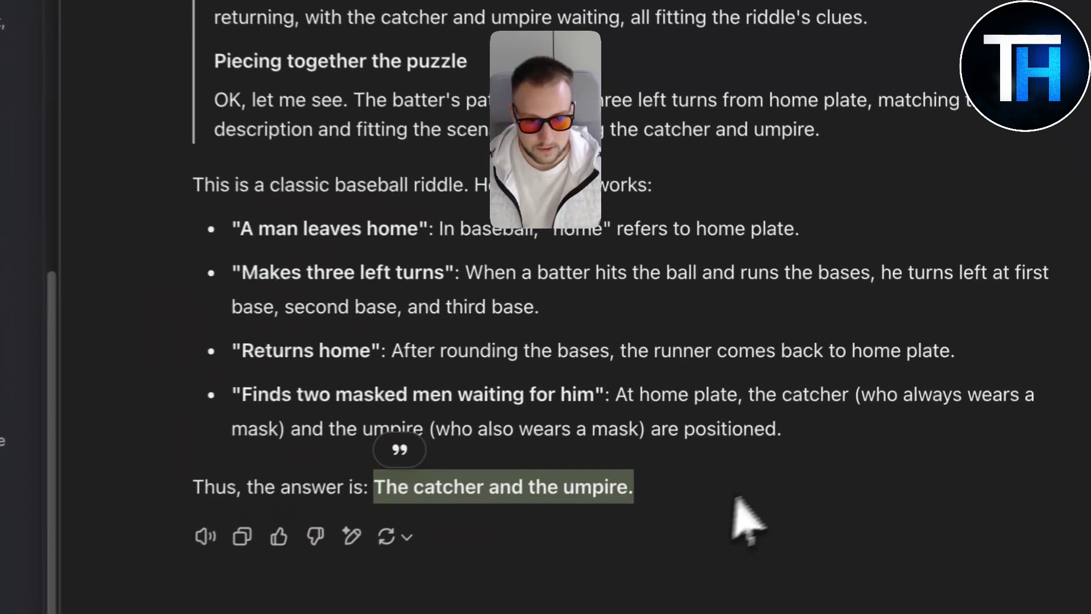
click(758, 416)
scroll(497, 514, up, 10)
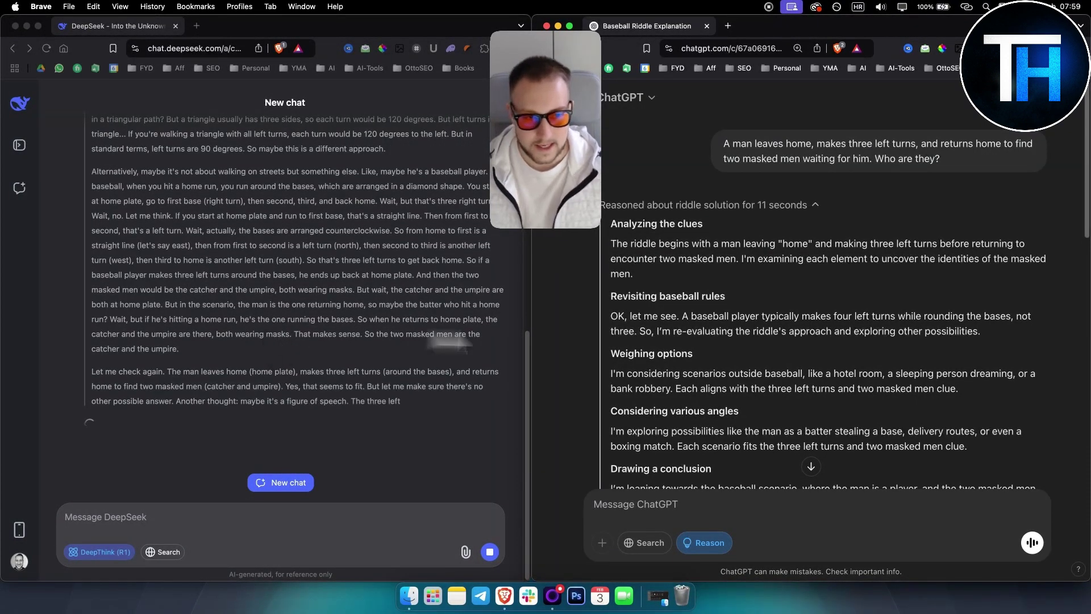
scroll(783, 330, down, 10)
scroll(783, 330, down, 2)
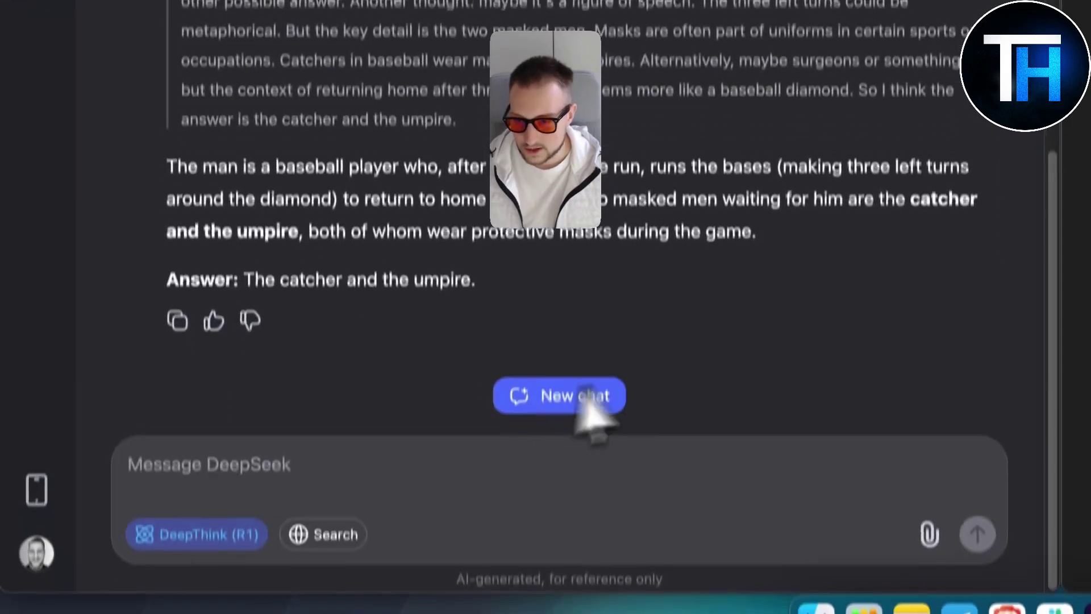
Step: Ask DeepSeek and ChatGPT: "What comes next in the sequence? 2, 6, 12, 20, 30, __?"
click(327, 421)
text(What comes next in the sequence? 2, 6, 12, 20, 30, __?)
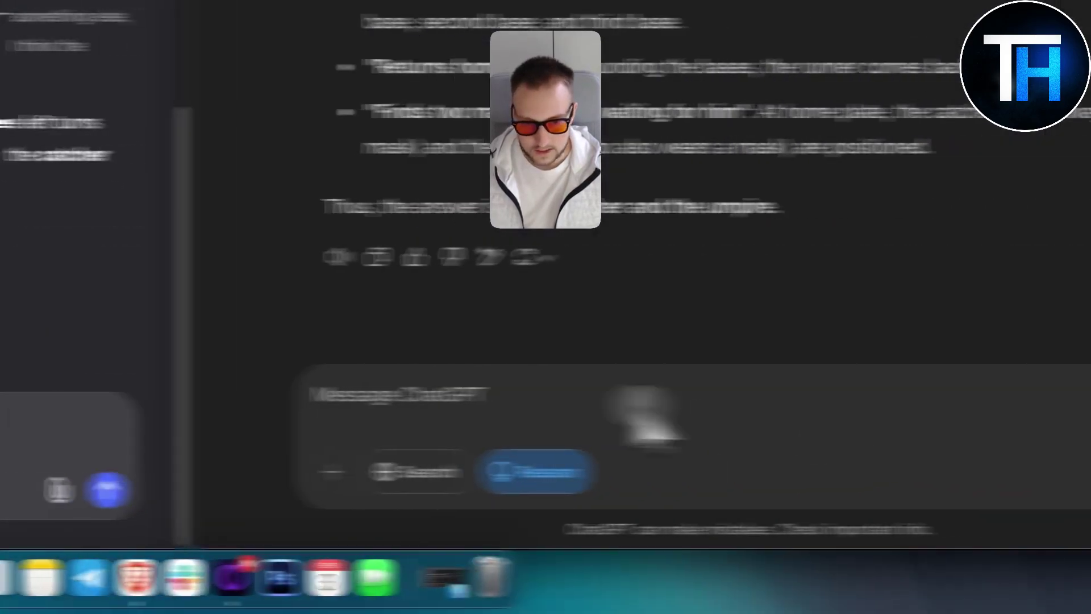
click(341, 434)
text(What comes next in the sequence? 2, 6, 12, 20, 30, __?)
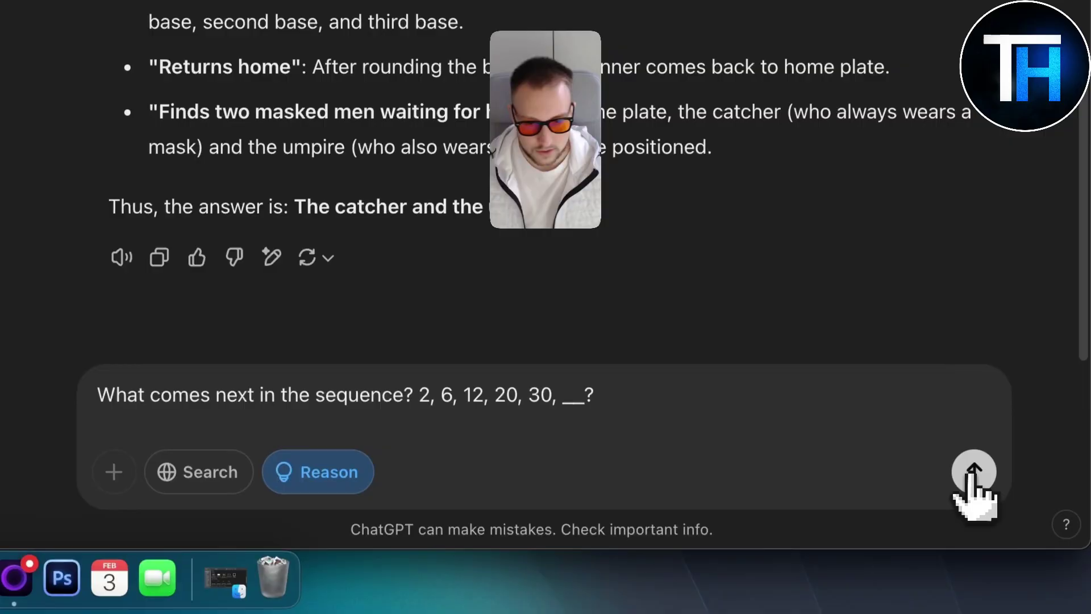
click(973, 473)
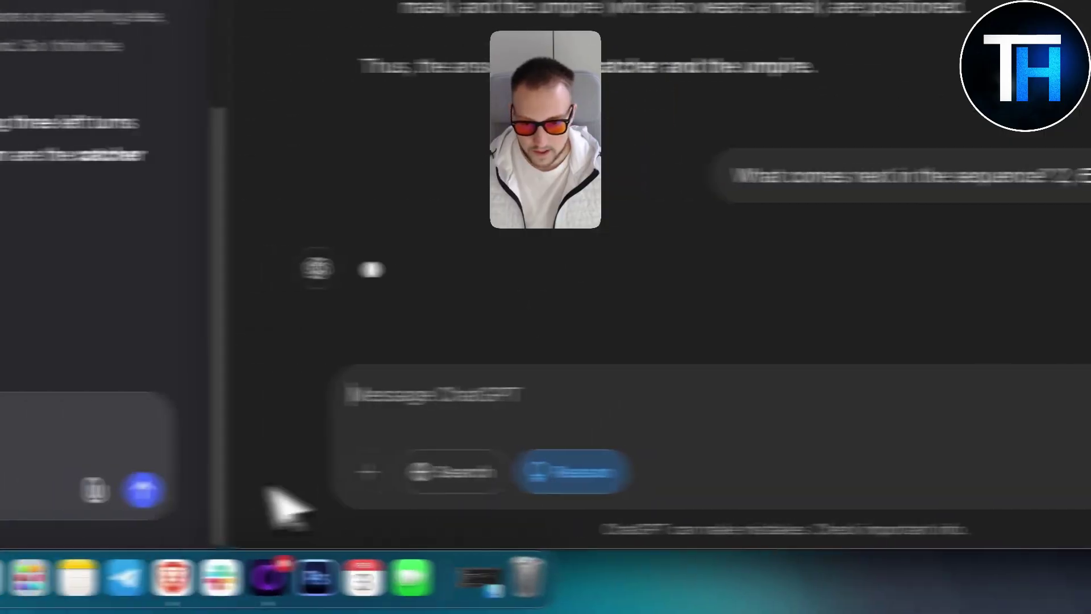
click(307, 501)
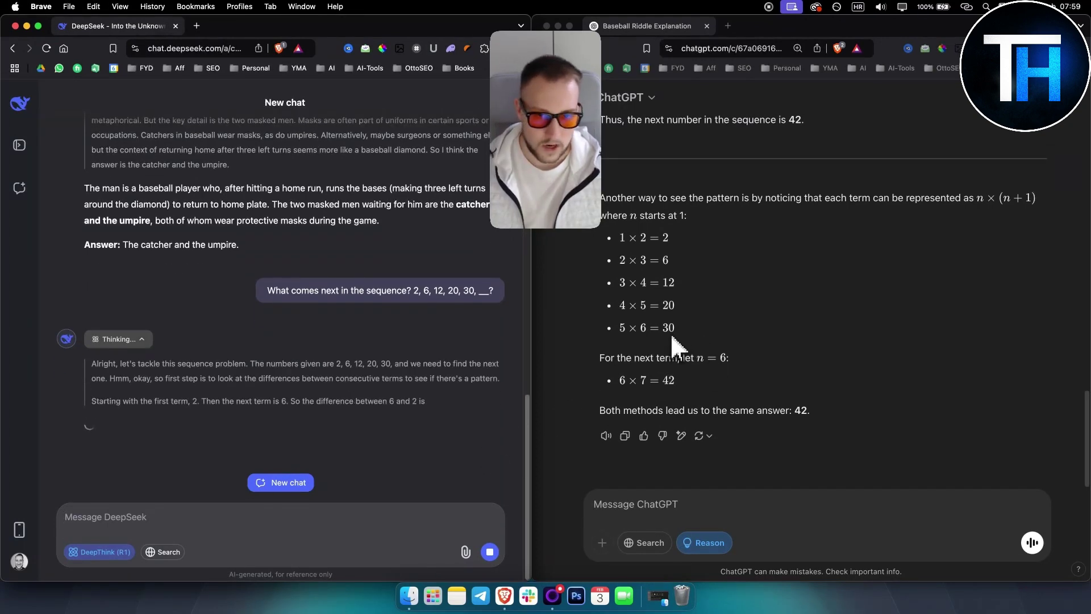
Step: Ask DeepSeek and ChatGPT for the probability of randomly picking a non-blue ball from a box of three red, five blue and two green balls
scroll(659, 357, up, 5)
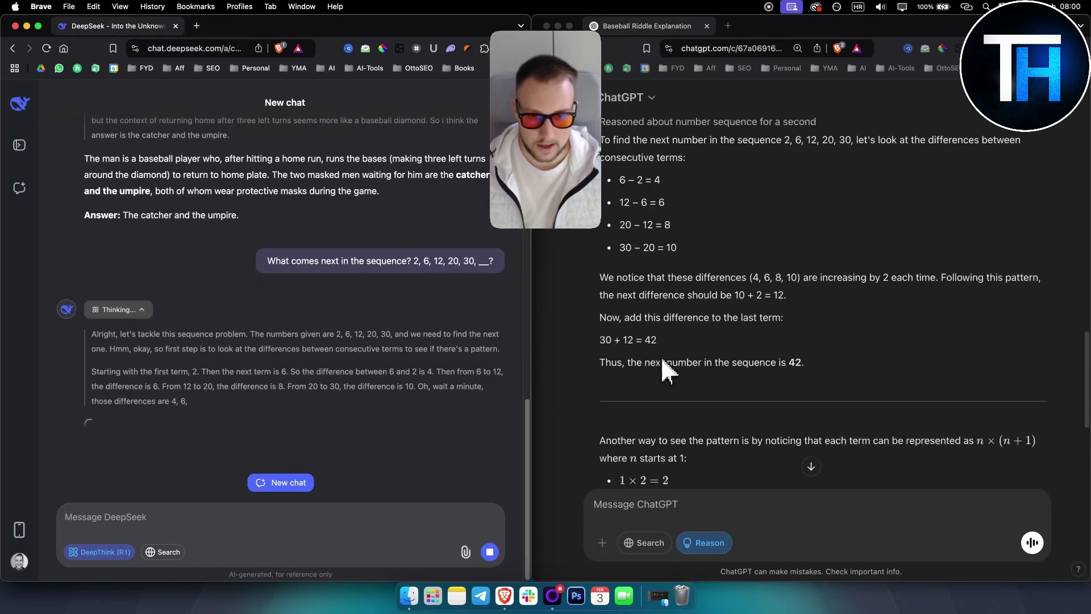
scroll(661, 357, up, 4)
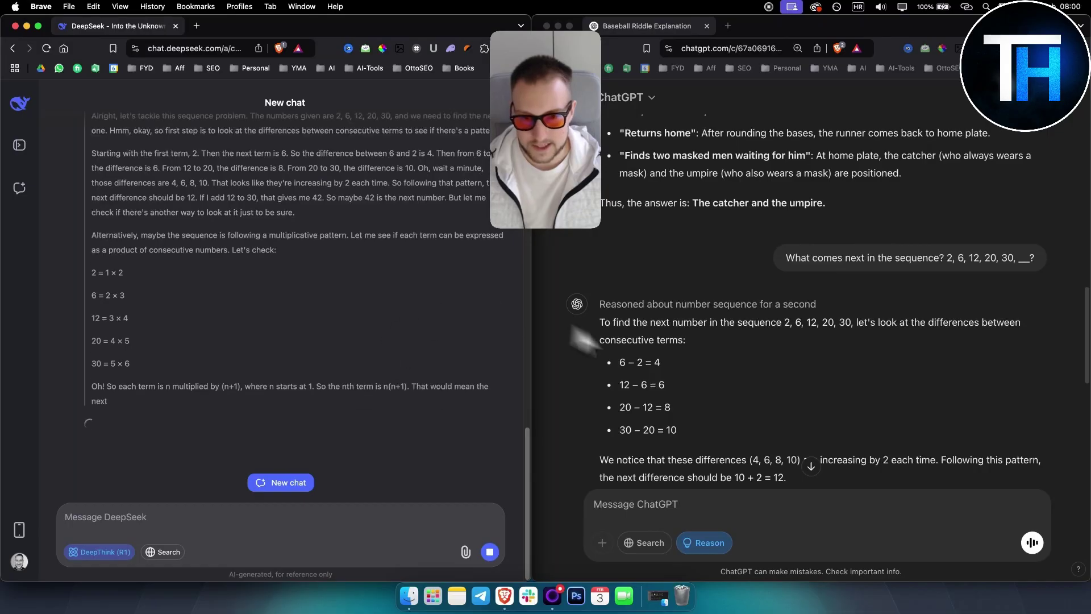
scroll(702, 394, down, 10)
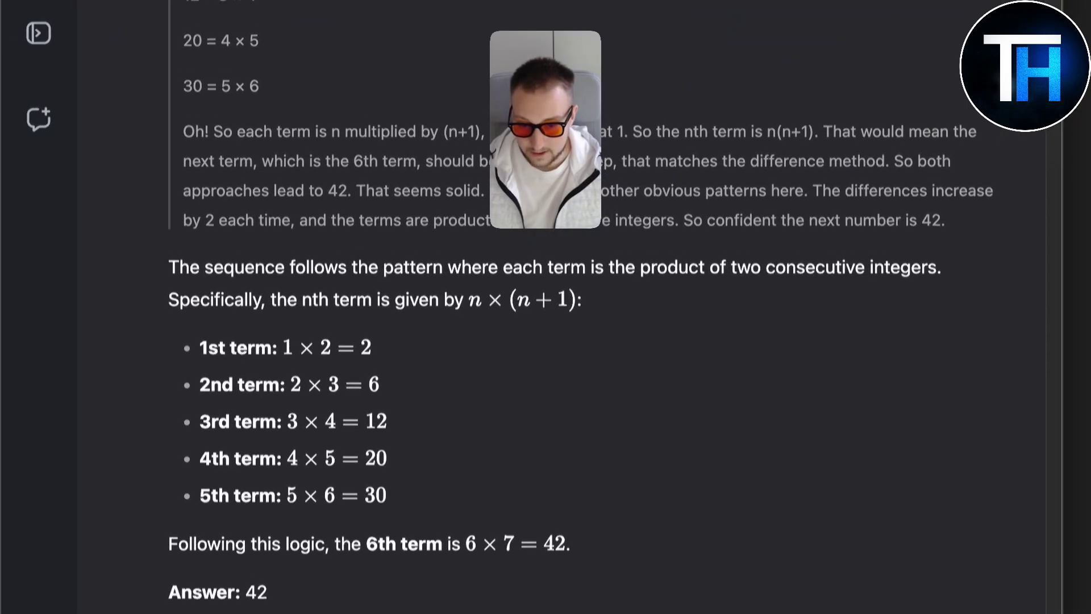
click(381, 613)
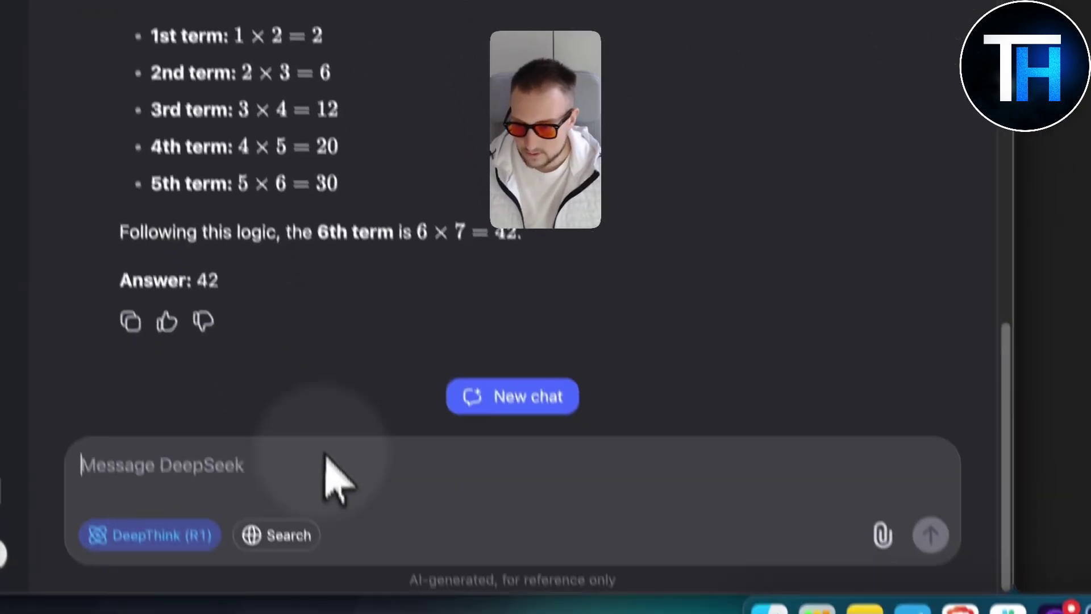
text(A box contains three red balls, five blue balls, and two green balls. If you randomly pick one ball, what is the probability that it is not red?)
click(1090, 613)
text(A box contains three red balls, five blue balls, and two green balls. If you randomly pick one ball, what is the probability that it is not blue?)
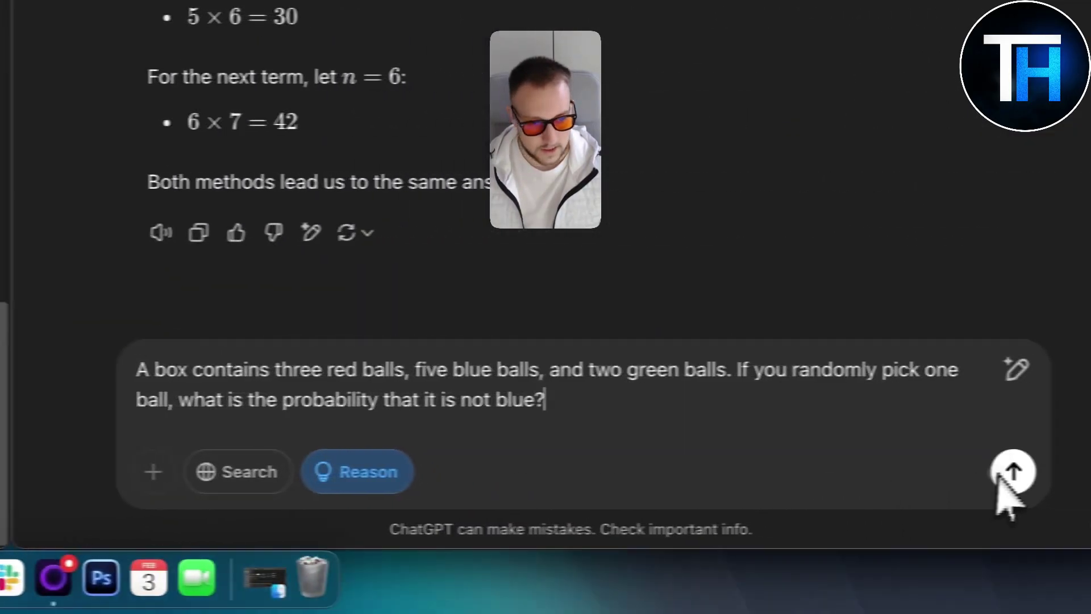
click(1090, 472)
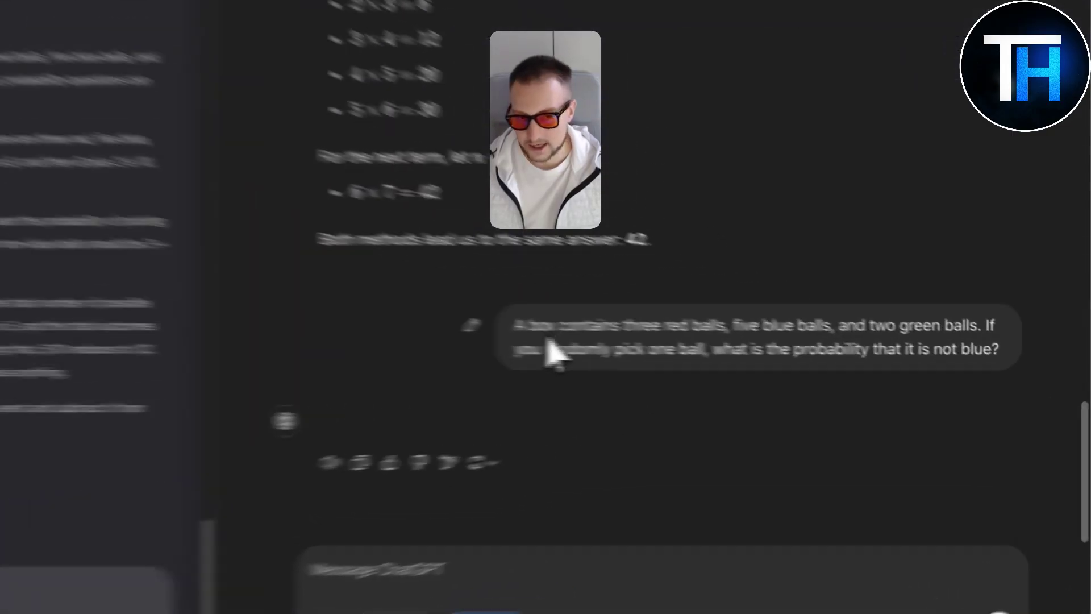
Step: Copy the already sent ball-probability question in the ChatGPT conversation and submit it there again
drag(375, 311, 1052, 350)
key(super+c)
click(353, 608)
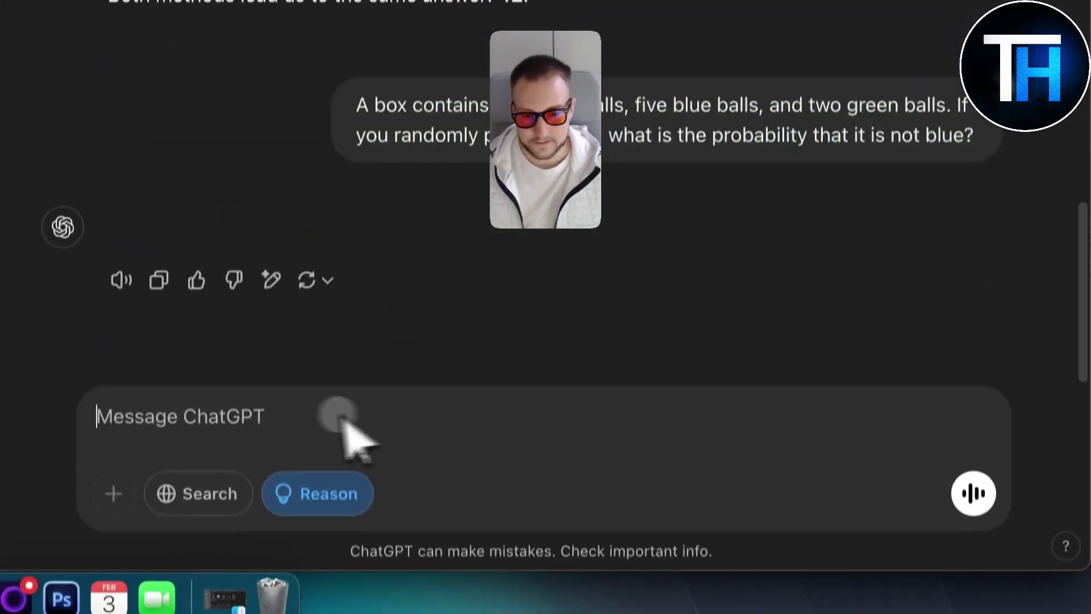
key(super+v)
click(972, 474)
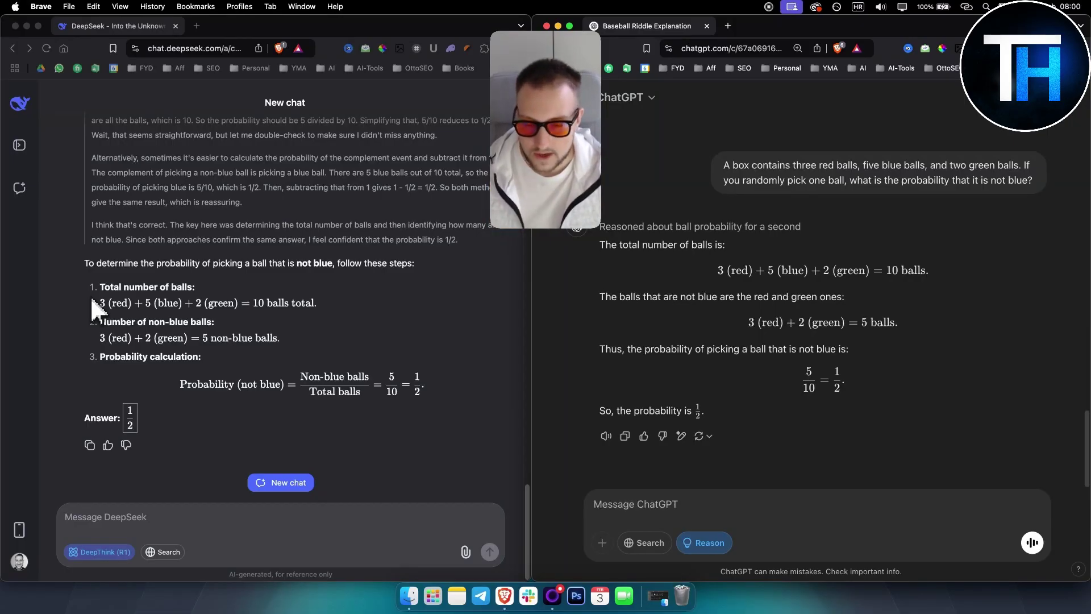
Step: Ask DeepSeek and ChatGPT: "If you drop a glass and it shatters, is the cause gravity, the fragility of the glass, or both?"
scroll(356, 261, up, 10)
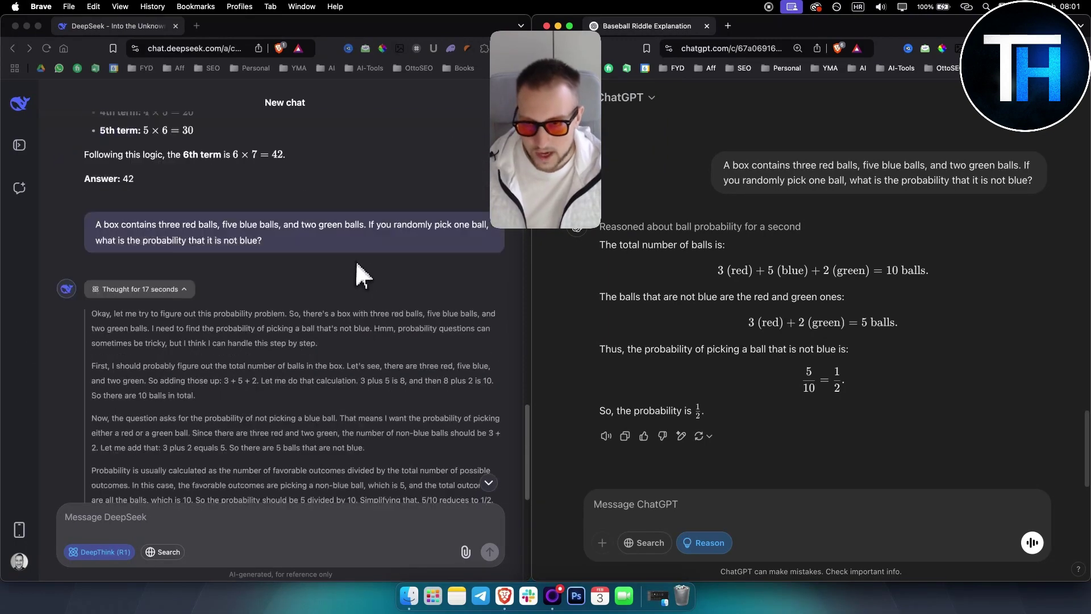
scroll(356, 262, down, 10)
scroll(354, 263, up, 6)
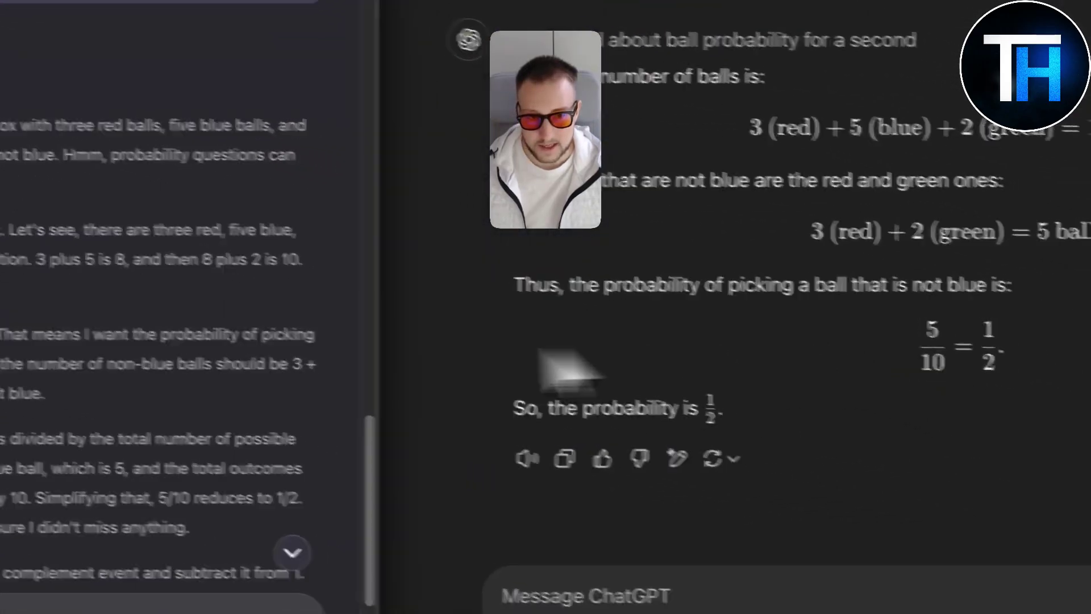
scroll(176, 337, down, 6)
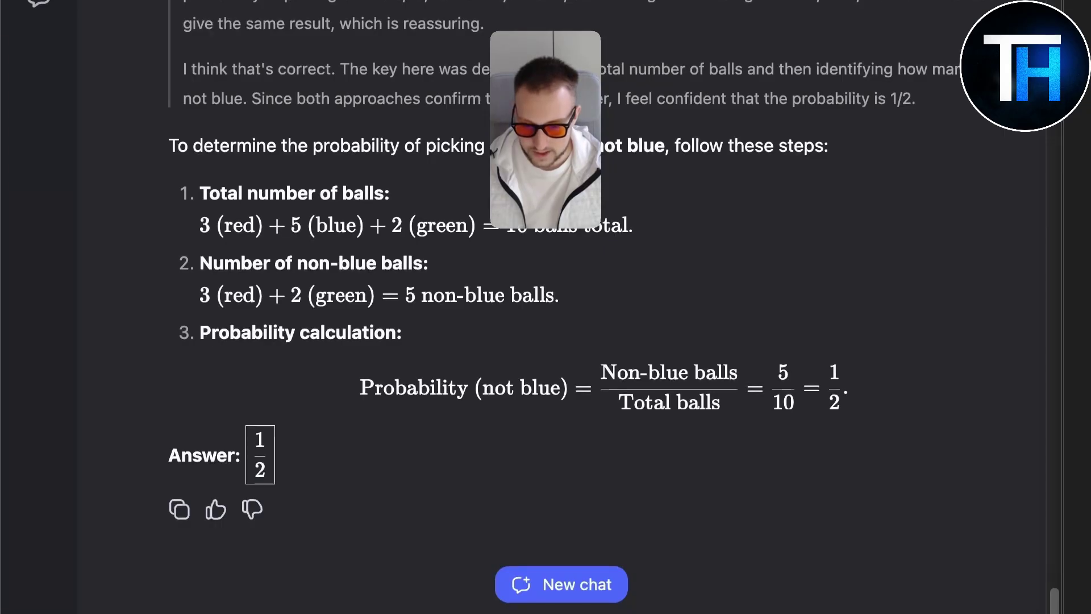
text(If you drop a glass and it shatters, is the cause gravity, the fragility of the glass, or both?)
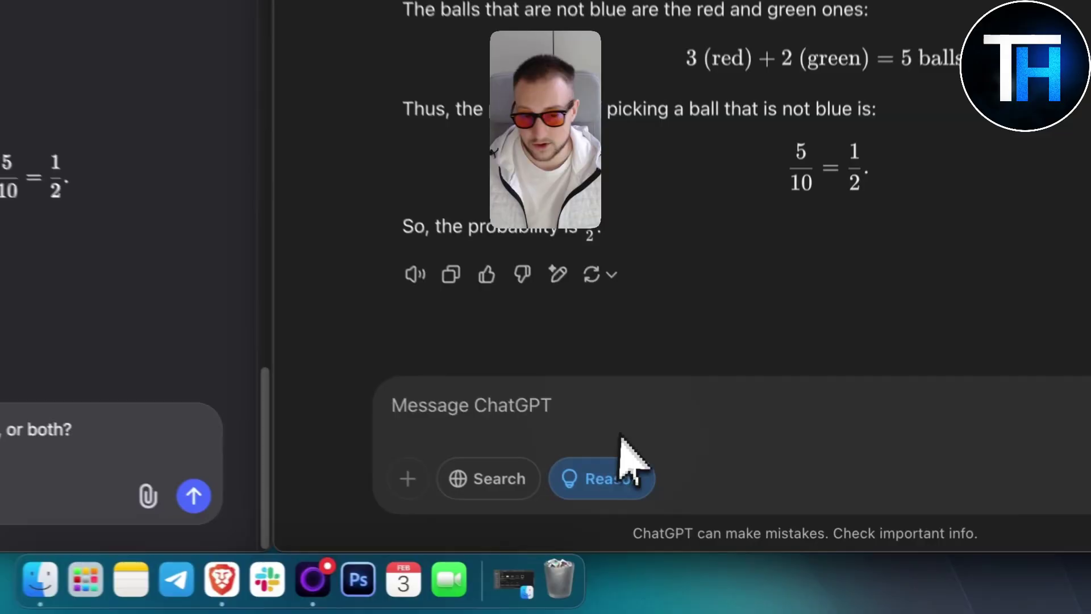
click(721, 522)
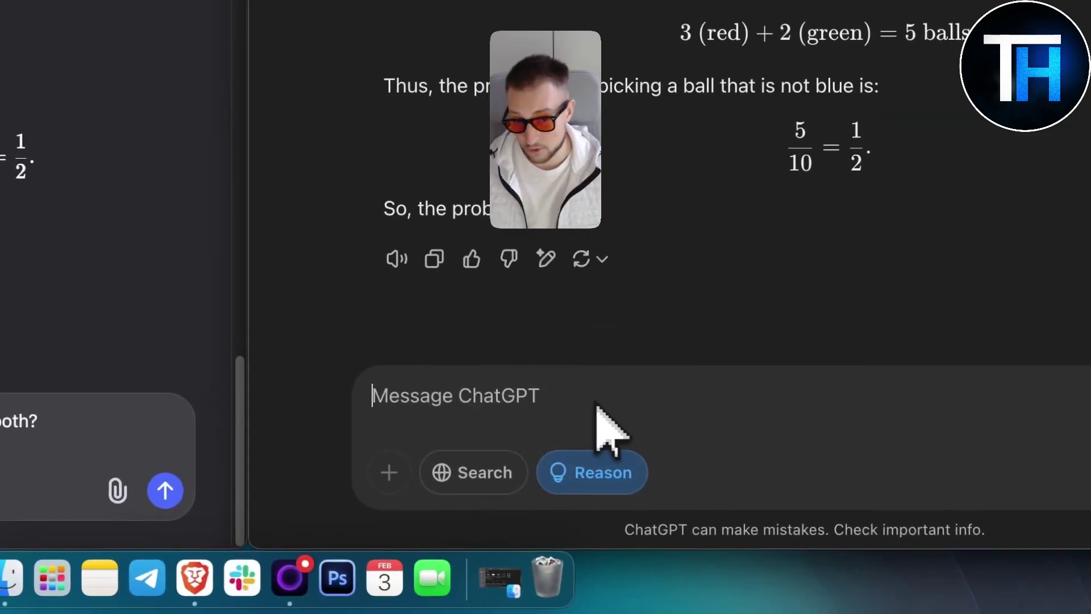
text(If you drop a glass and it shatters, is the cause gravity, the fragility of the glass, or both?)
click(969, 475)
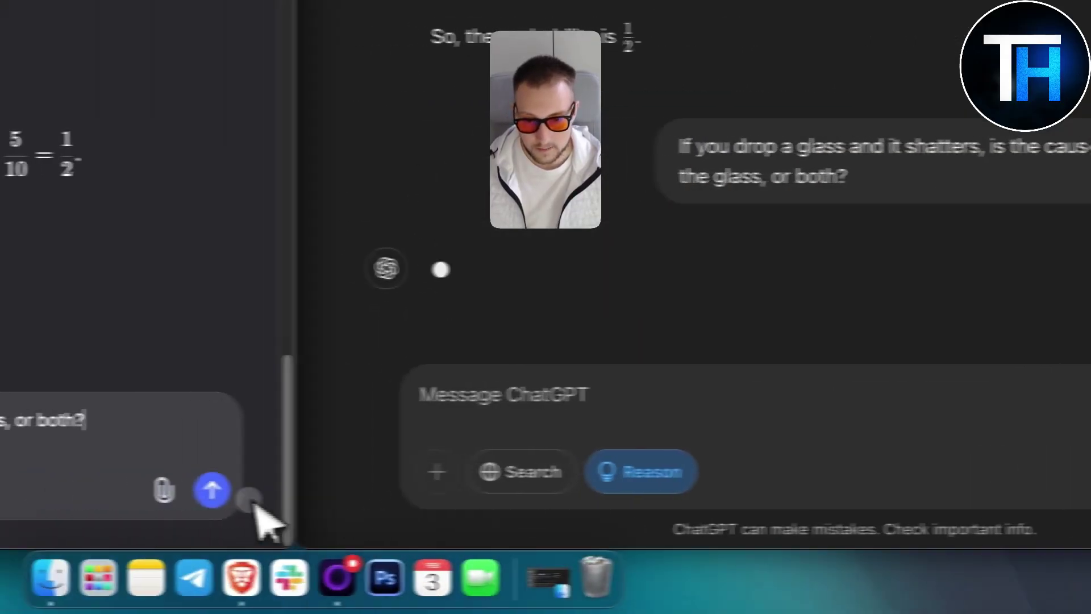
click(124, 491)
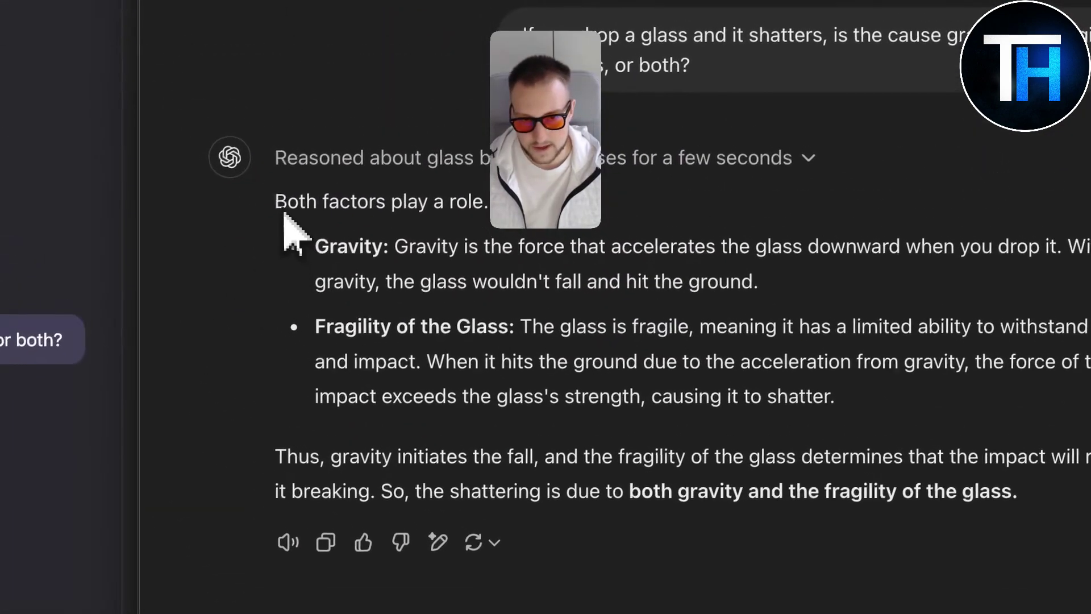
Step: Start a new DeepSeek chat and enter a prompt to identify and correct the bug in the recursive Python factorial(n) function, including the print(factorial(-5)) call
drag(176, 86, 872, 372)
click(291, 303)
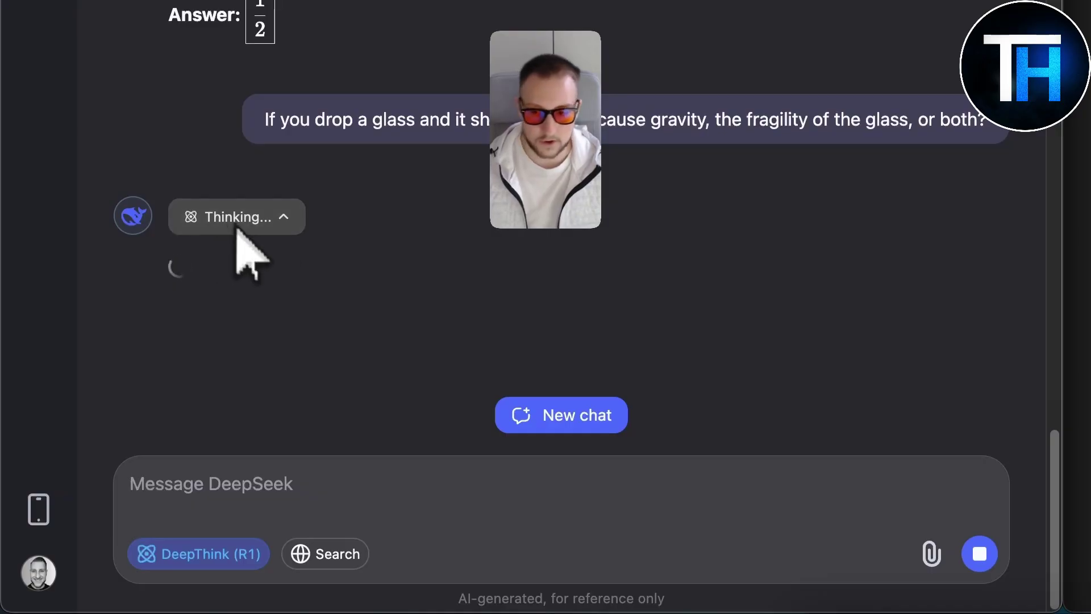
click(529, 413)
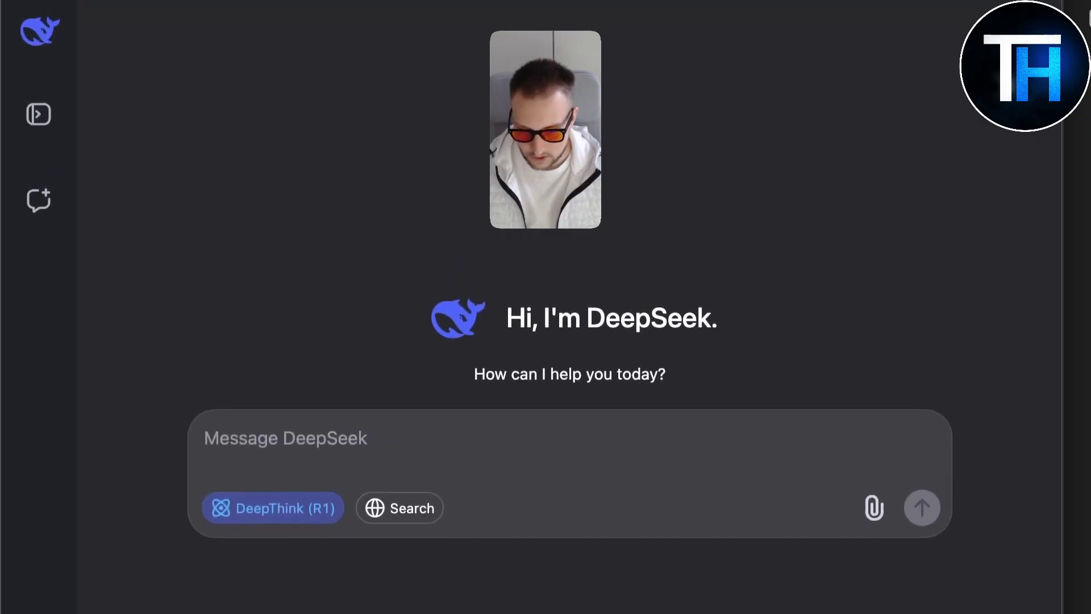
text(The following Python function is supposed to return the factorial of a number, but it contains a bug. Identify the bug and provide a corrected version)
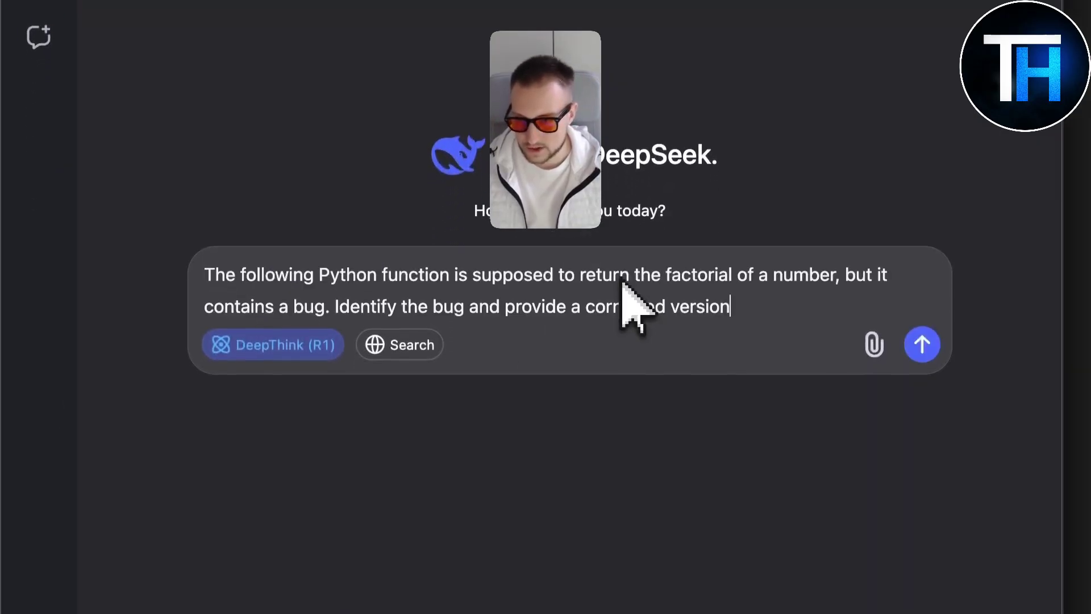
key(shift+Return)
key(shift+Return)
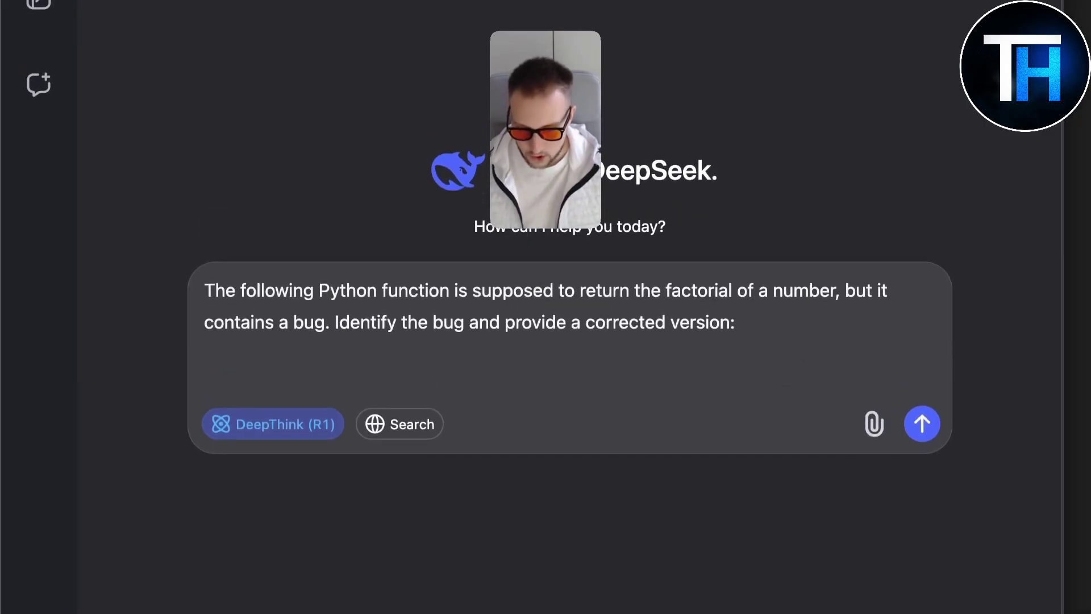
text(def factorial(n):     if n == 0:         return 1     else:         return n * factorial(n - 1) print(factorial(-5)))
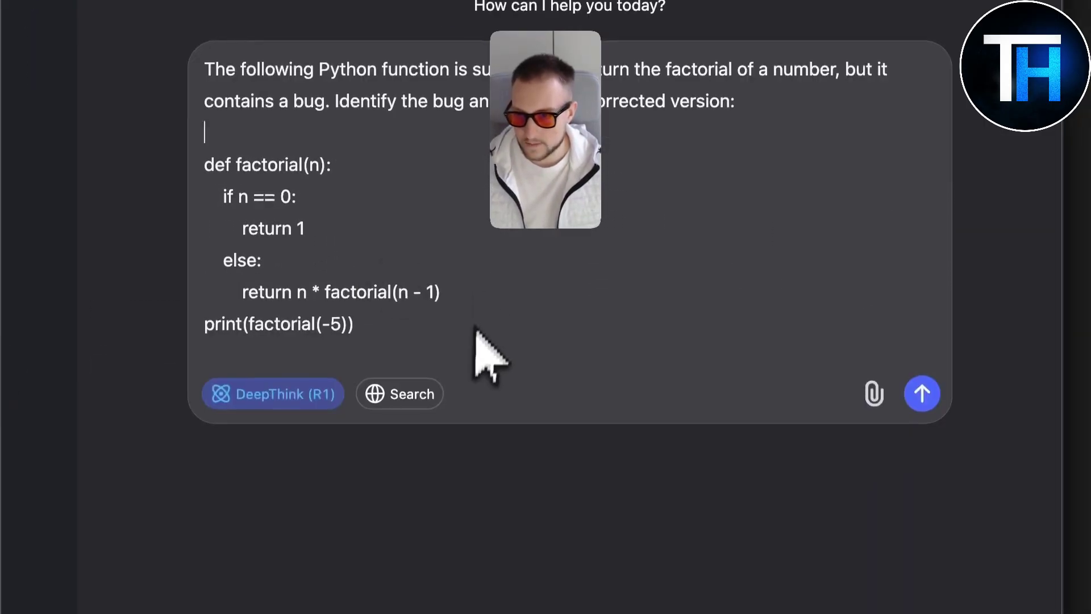
Step: Copy the entire factorial debugging prompt from DeepSeek into ChatGPT and submit it
key(super+a)
key(super+c)
click(803, 458)
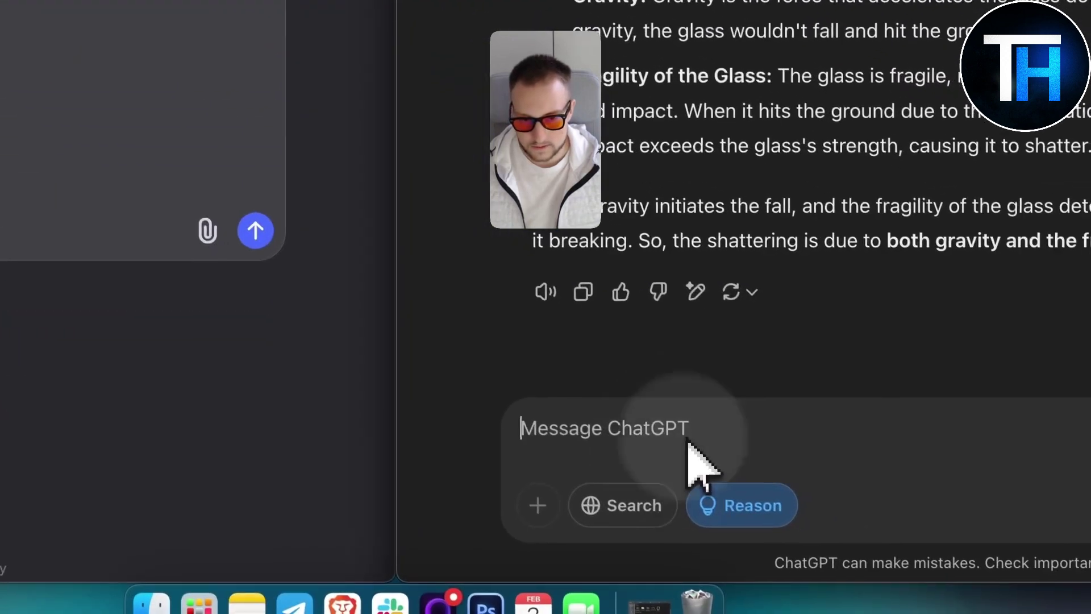
key(super+v)
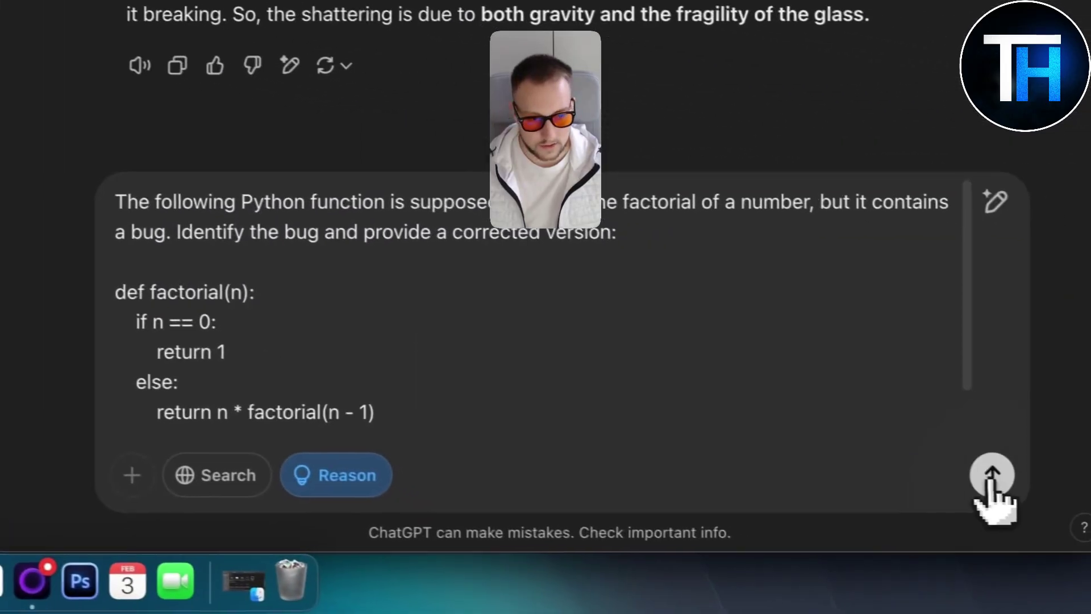
click(975, 473)
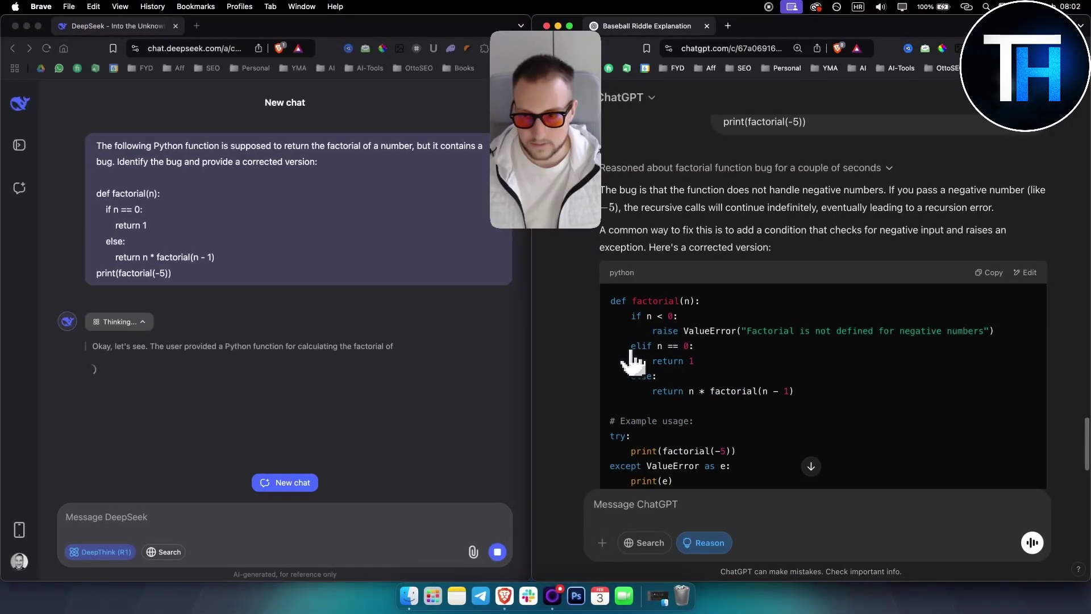
Step: Compare ChatGPT's corrected factorial code and explanation with DeepSeek's reasoning on the same debugging prompt
scroll(710, 381, down, 3)
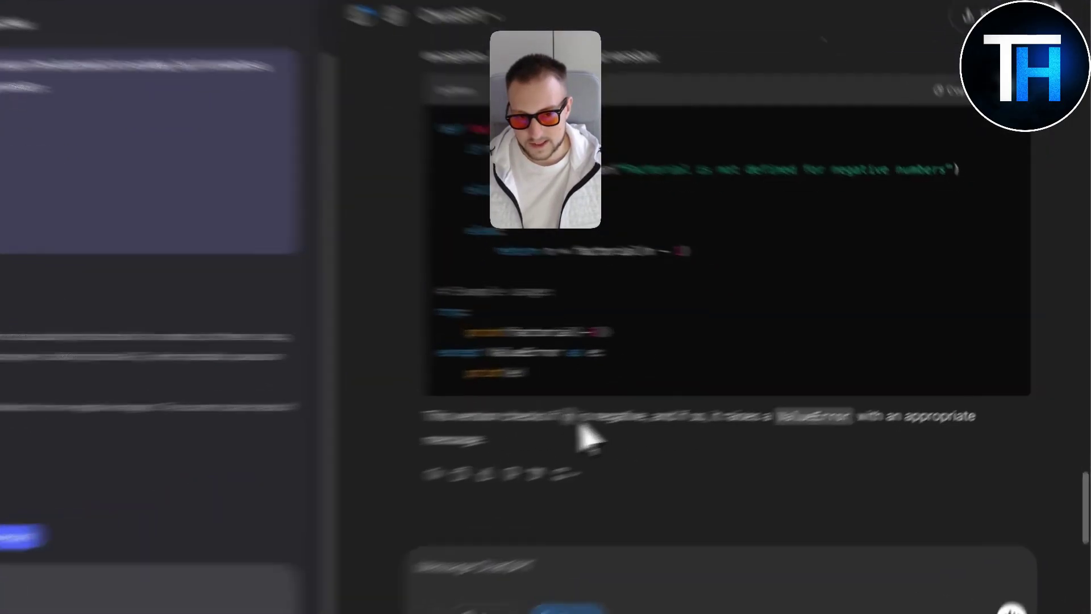
drag(714, 394, 763, 396)
scroll(758, 408, up, 3)
scroll(427, 497, up, 5)
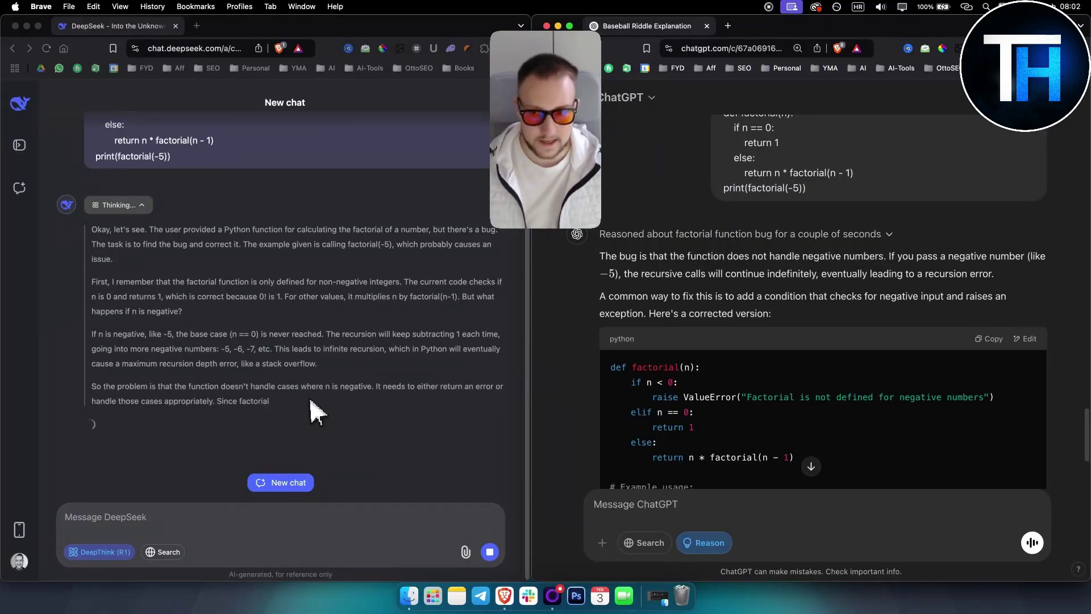
scroll(782, 342, down, 5)
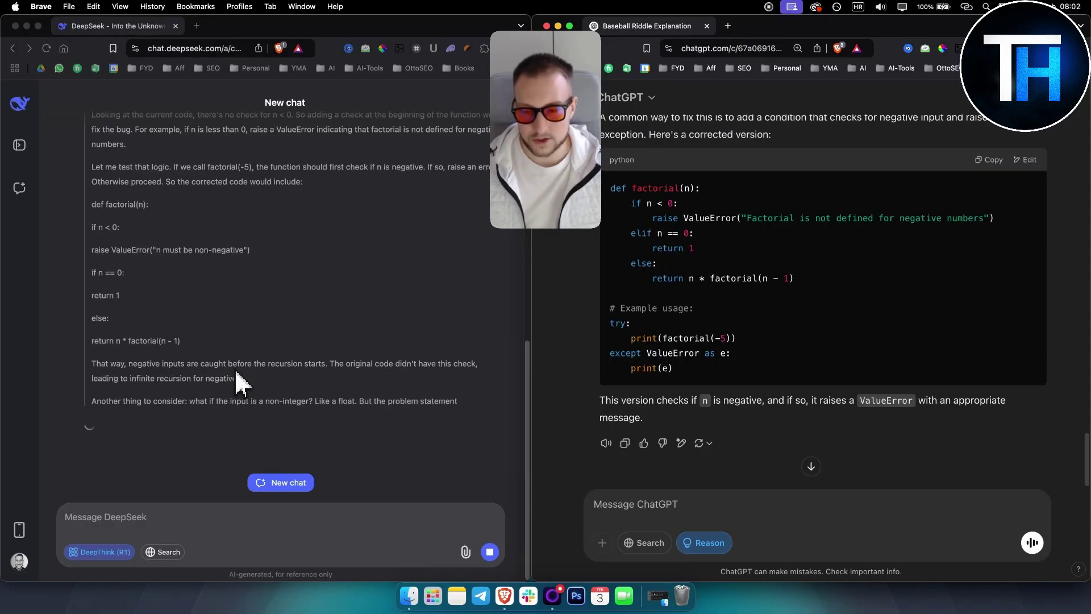
scroll(240, 360, up, 15)
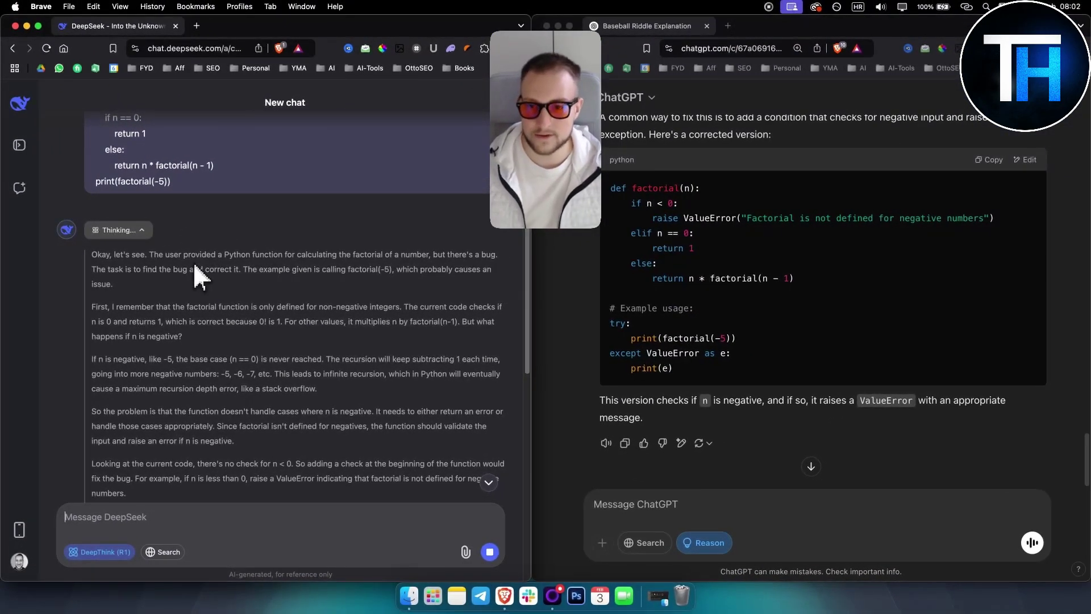
scroll(238, 343, down, 15)
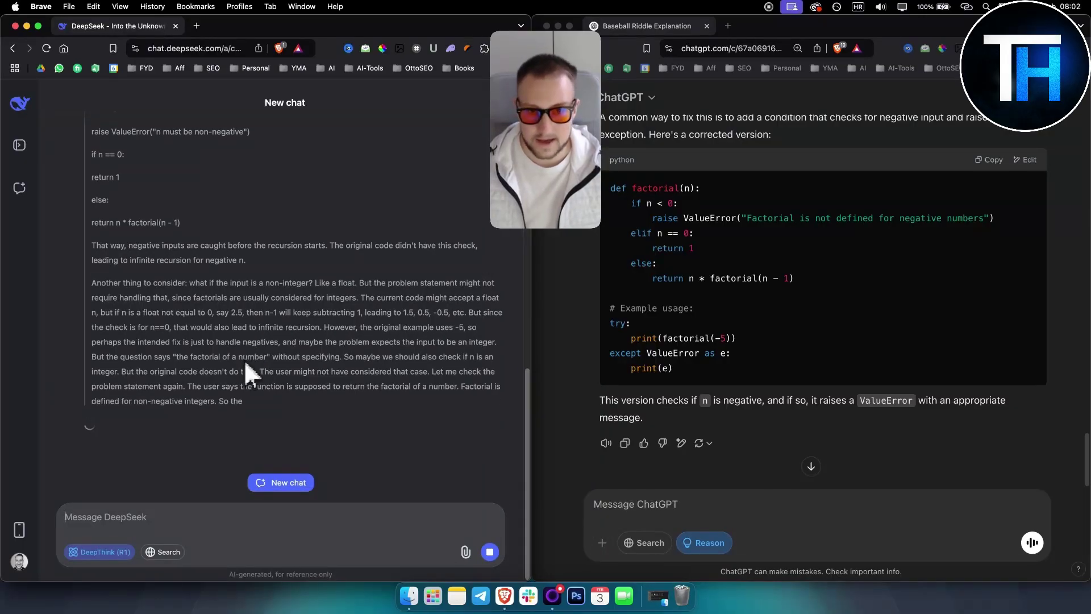
scroll(800, 237, up, 4)
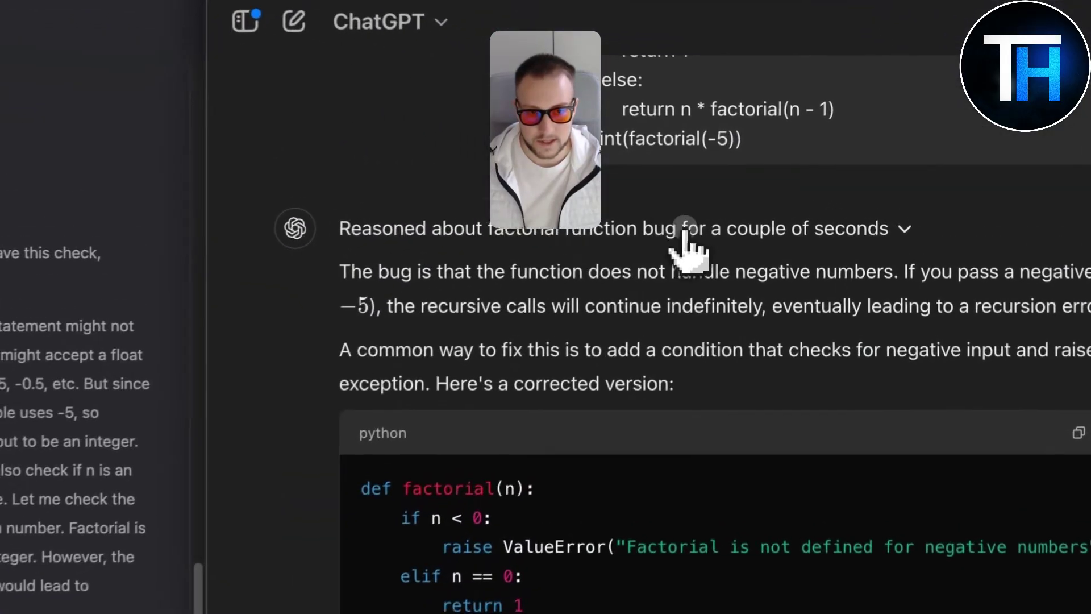
Step: Expand ChatGPT's reasoning summary for the factorial bug, collapse it again and review the corrected Python code
click(684, 230)
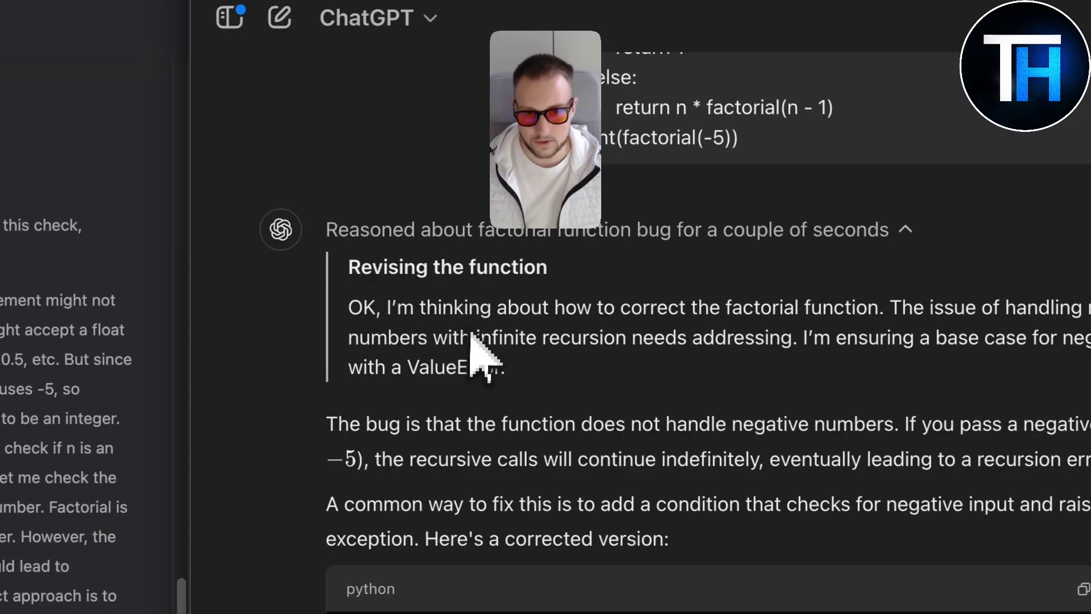
click(853, 230)
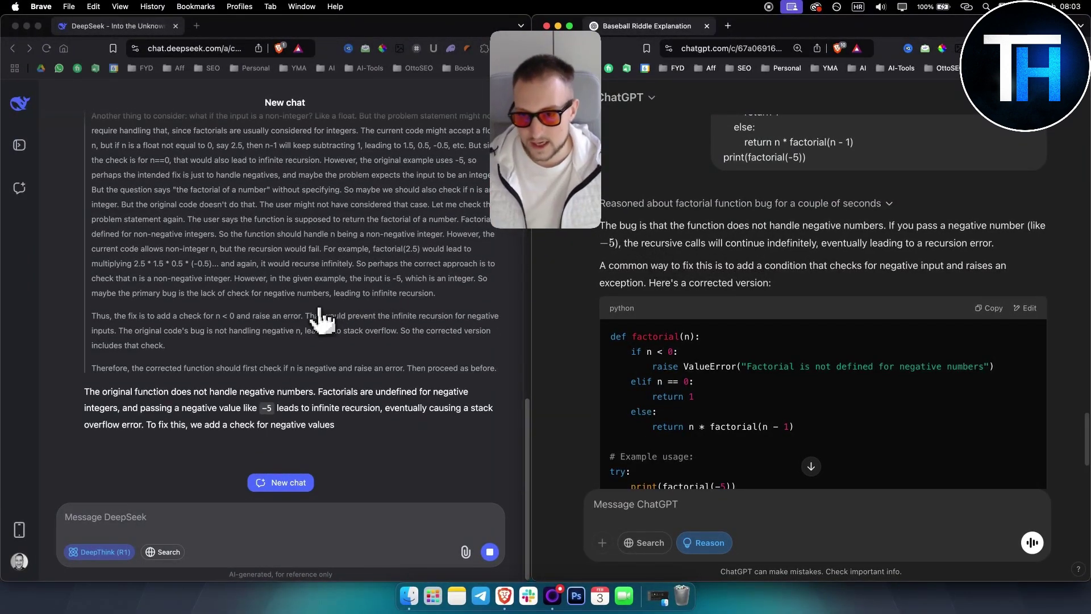
scroll(704, 261, down, 3)
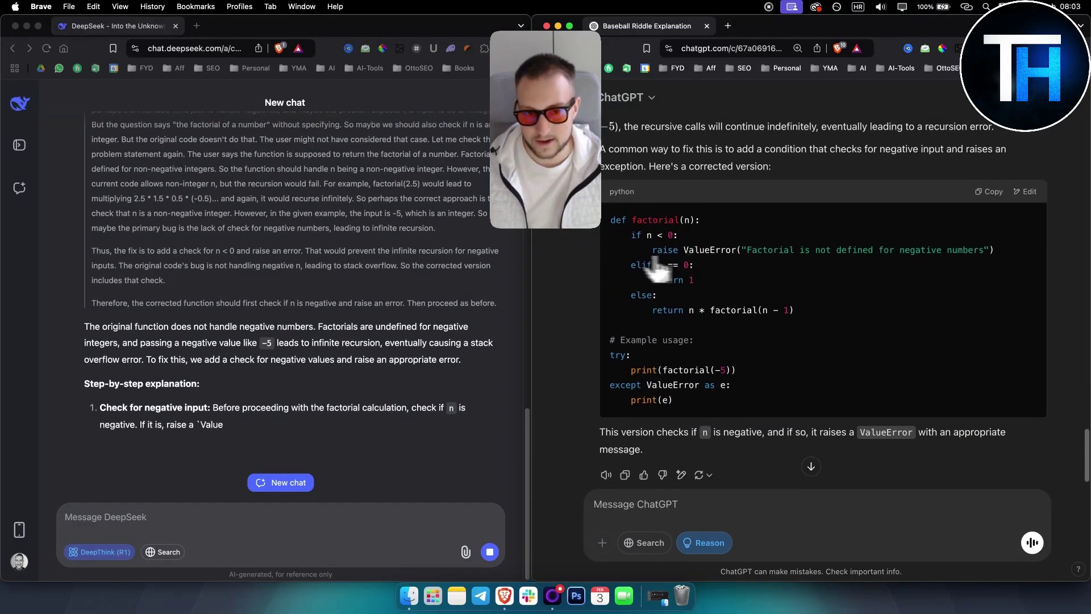
scroll(659, 272, down, 1)
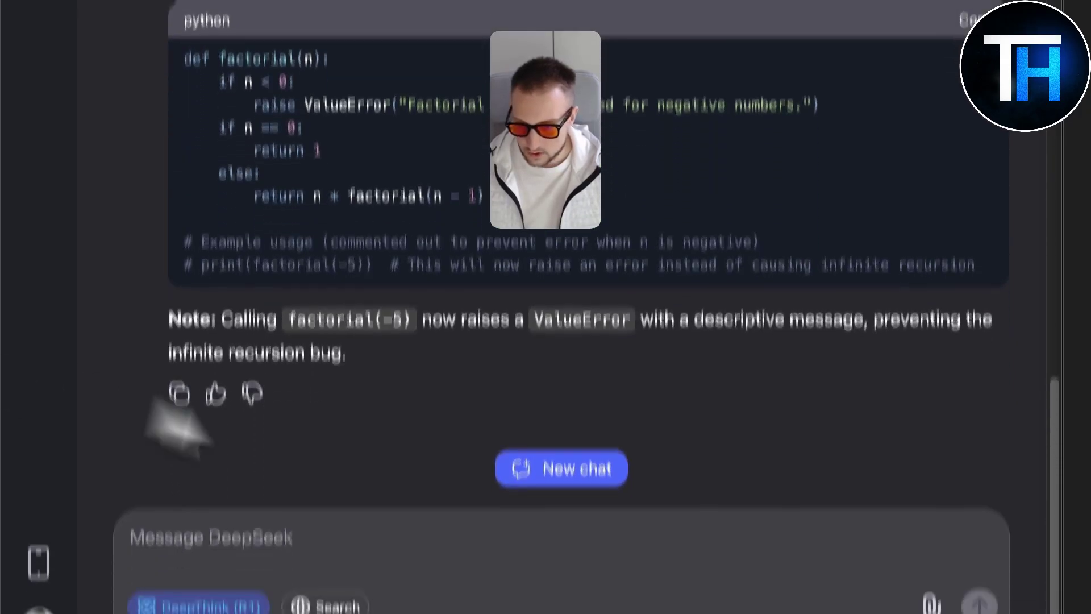
Step: Enter a DeepSeek prompt for a function finding the unique number among pairs in O(n) time and O(1) space, with nums = [4, 3, 2, 4, 1, 3, 2]
click(483, 447)
text(You have an array of numbers where every number appears twice except for one. Write a function to find the unique number in O(n) time and O(1) space)
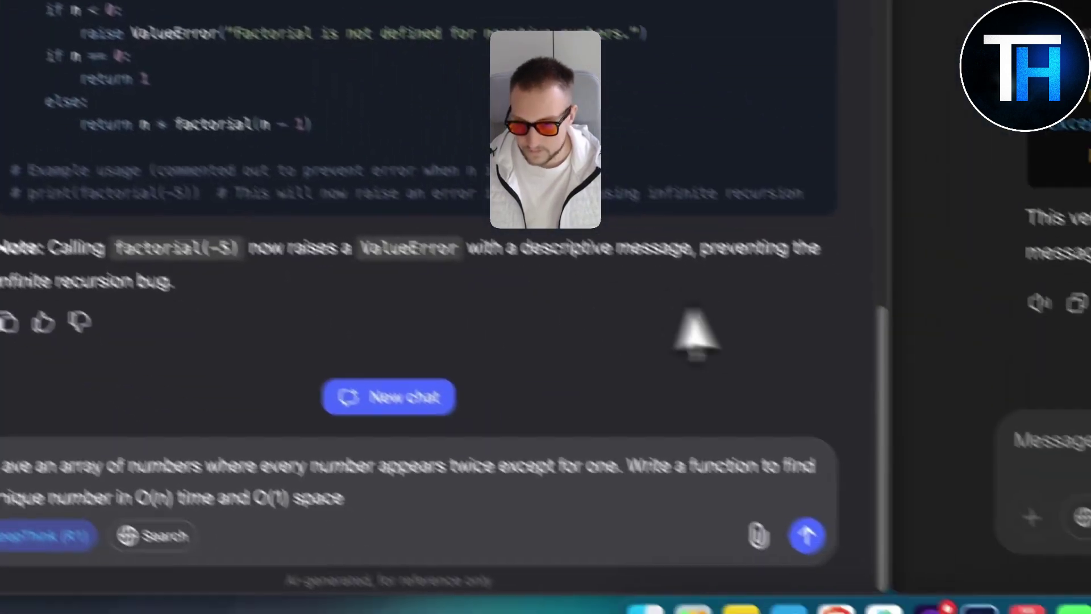
text(nums = [4, 3, 2, 4, 1, 3, 2])
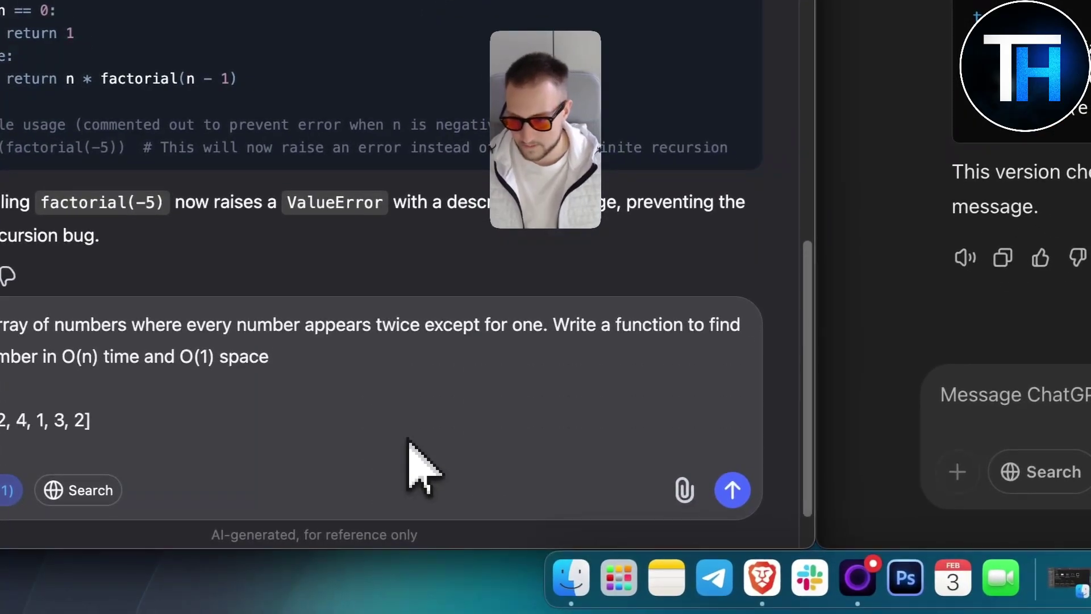
Step: Copy the entire unique-number prompt into ChatGPT and submit it in both DeepSeek and ChatGPT
key(super+a)
key(super+c)
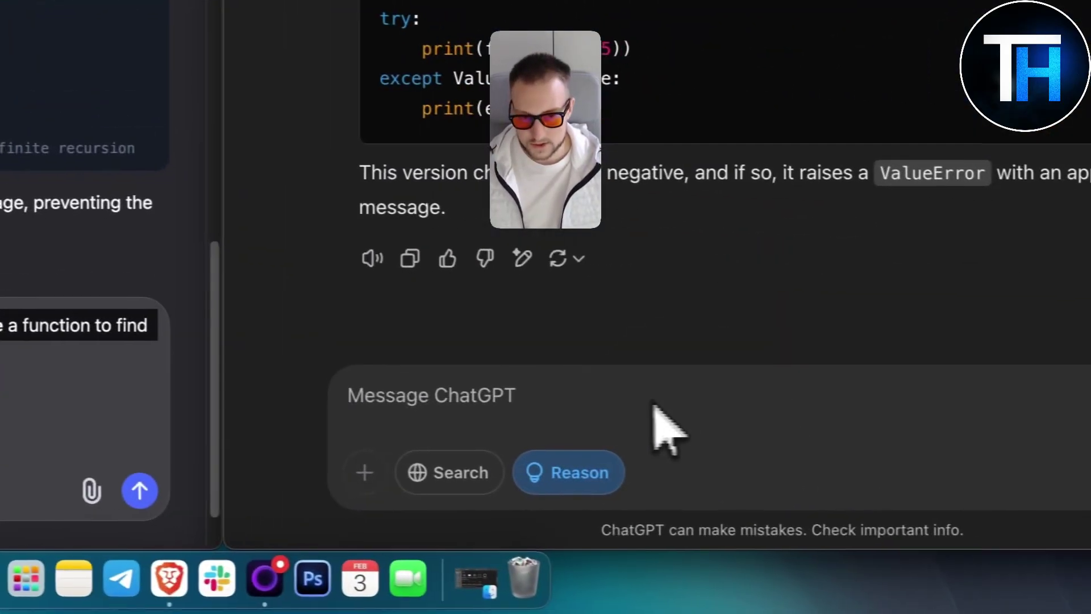
click(796, 438)
key(super+v)
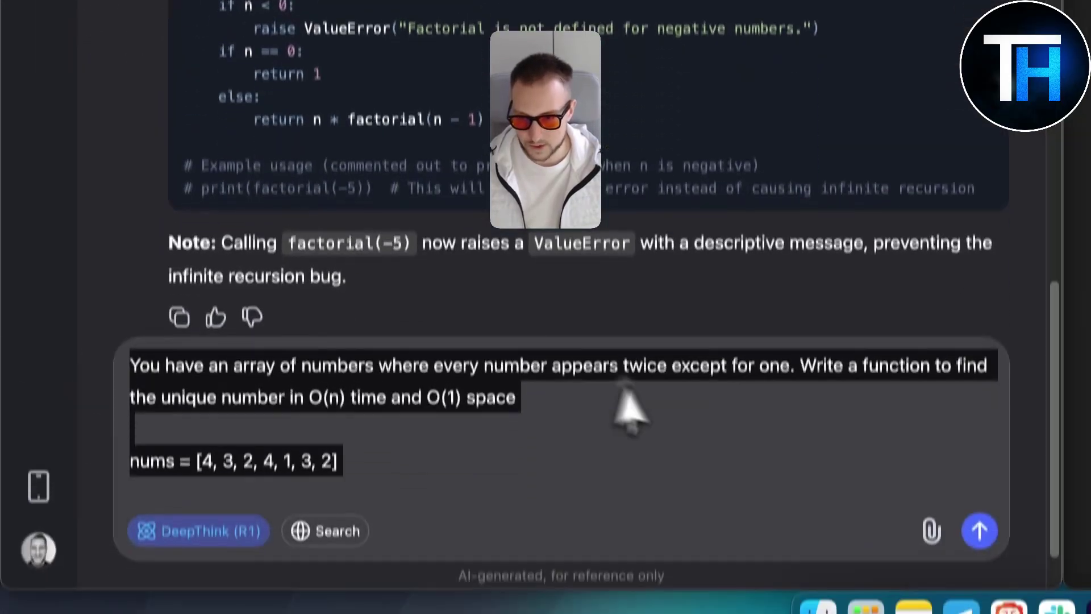
click(586, 576)
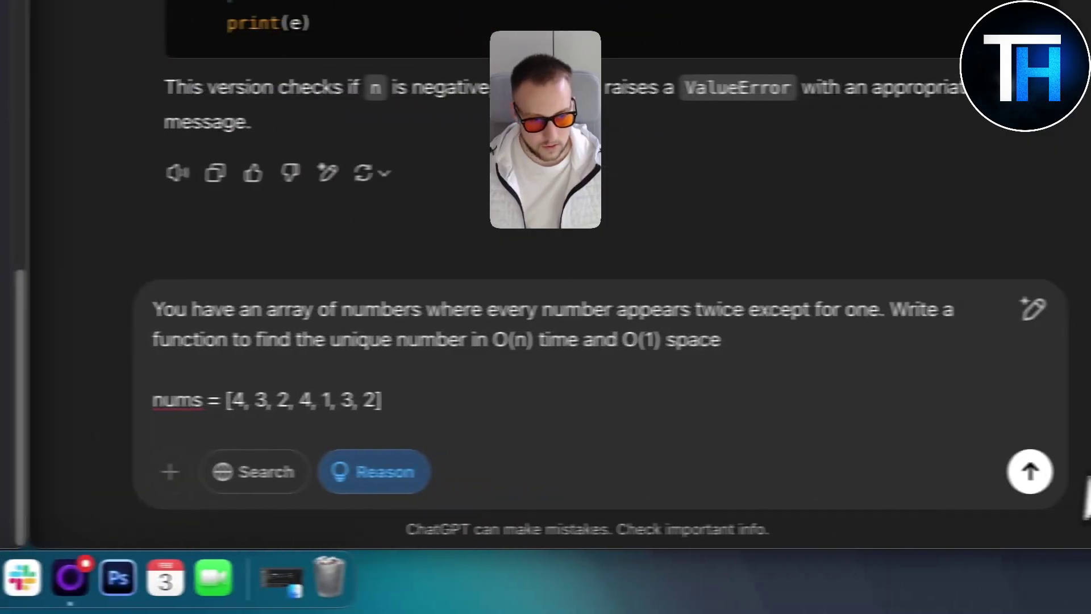
click(1031, 468)
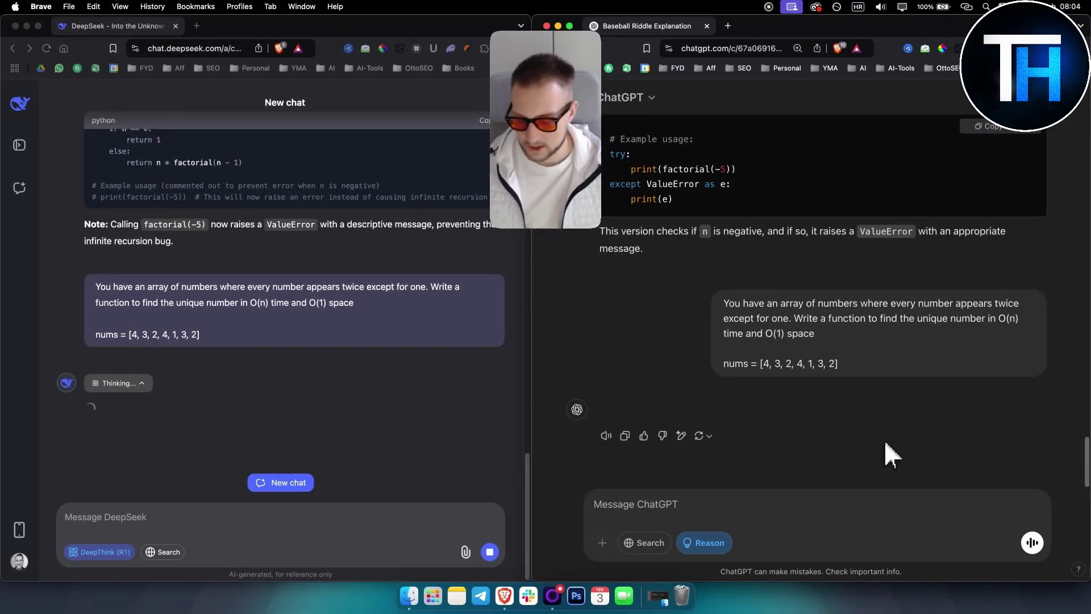
key(super+v)
click(1032, 542)
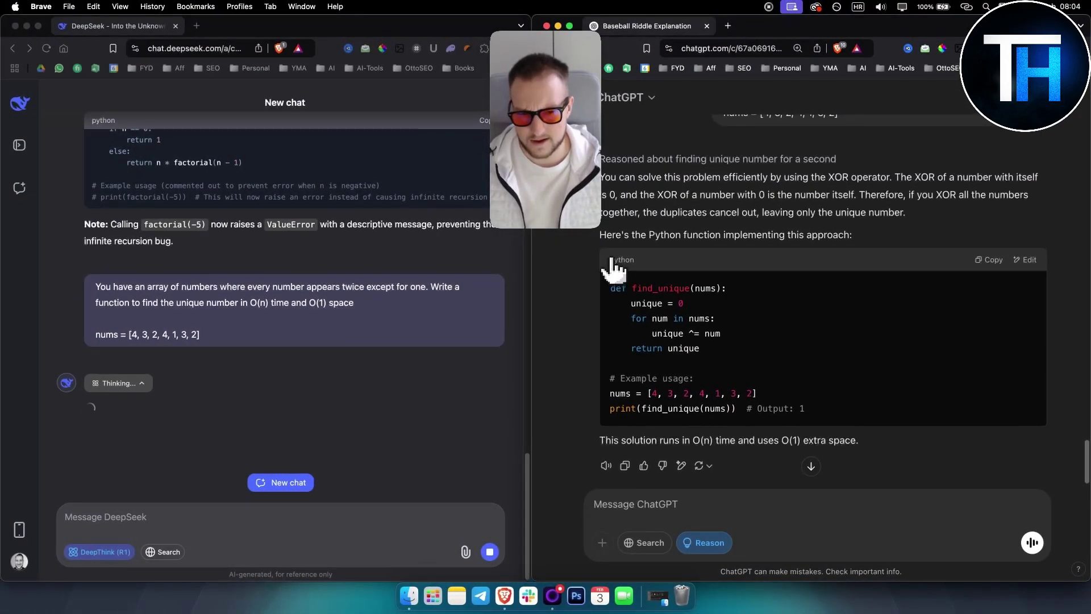
Step: Examine ChatGPT's explanation, Python function and time and space complexity statement for the unique-number problem
scroll(670, 451, down, 1)
scroll(668, 449, up, 3)
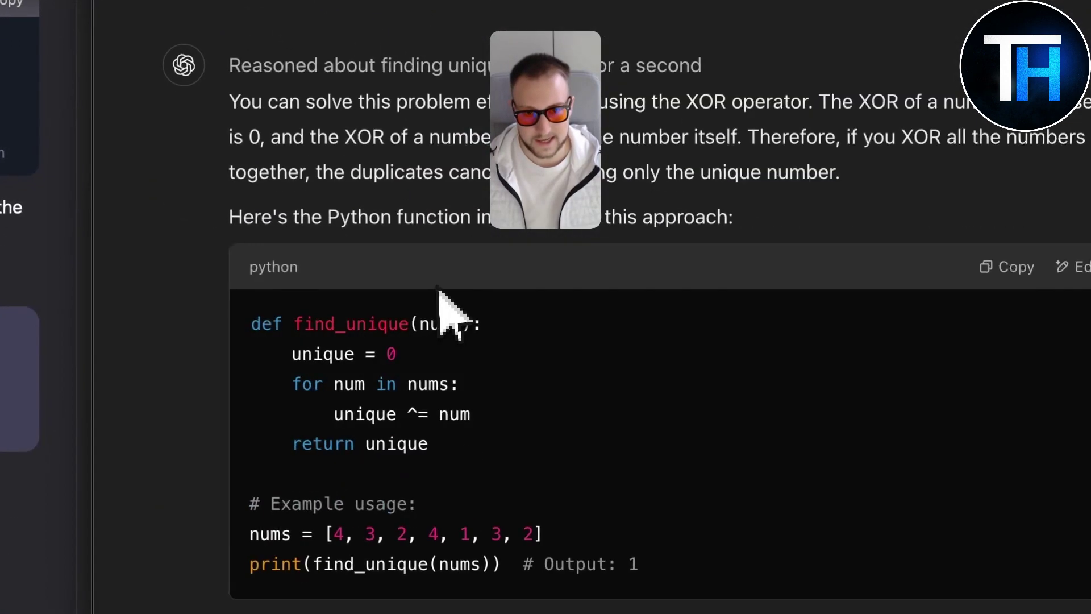
scroll(554, 330, down, 3)
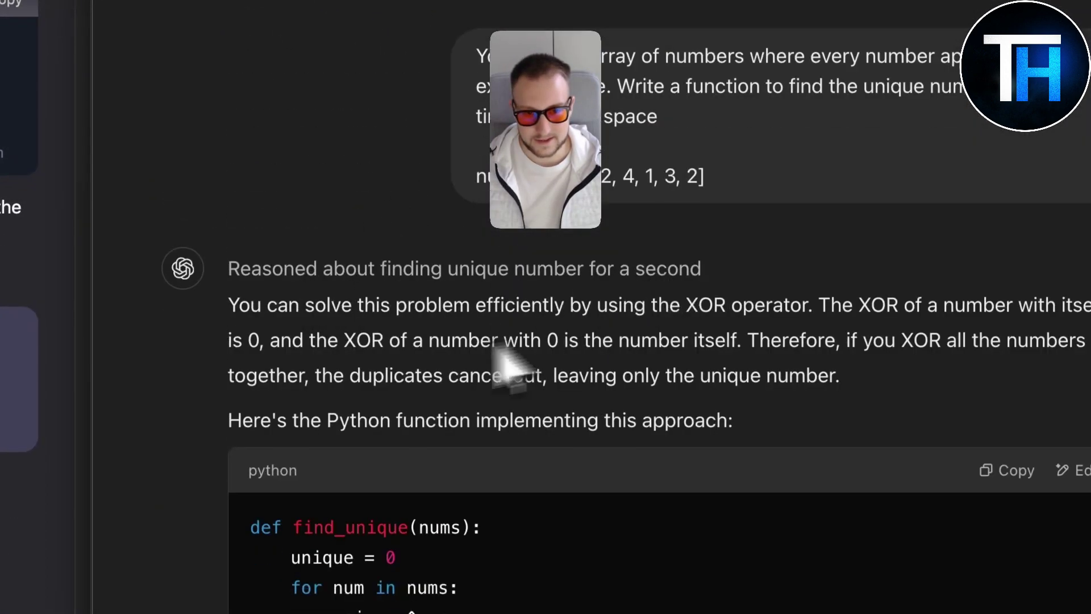
scroll(540, 262, down, 1)
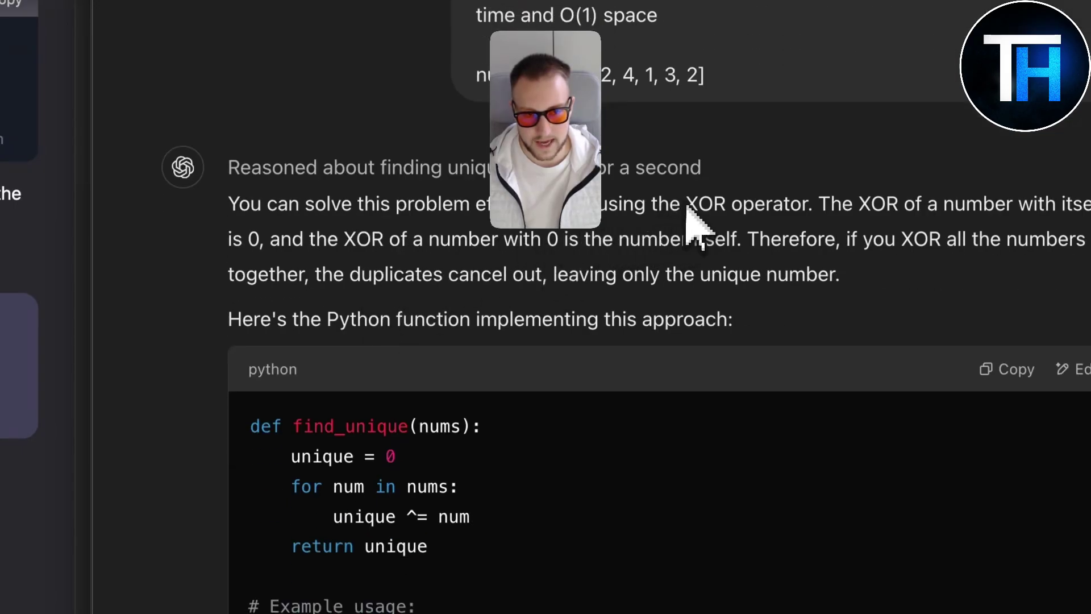
scroll(634, 454, down, 5)
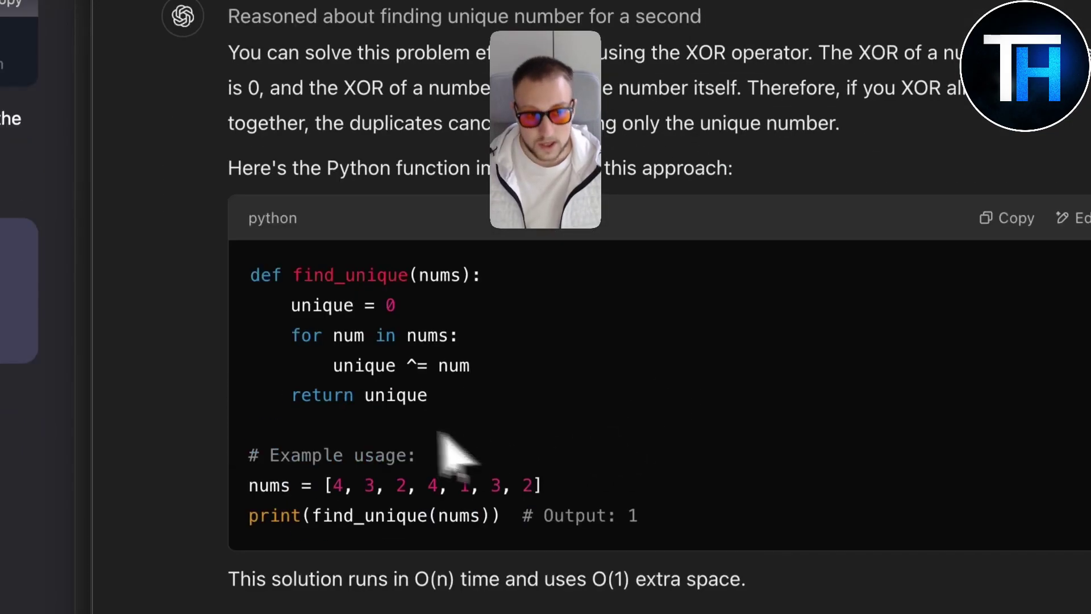
scroll(451, 390, up, 3)
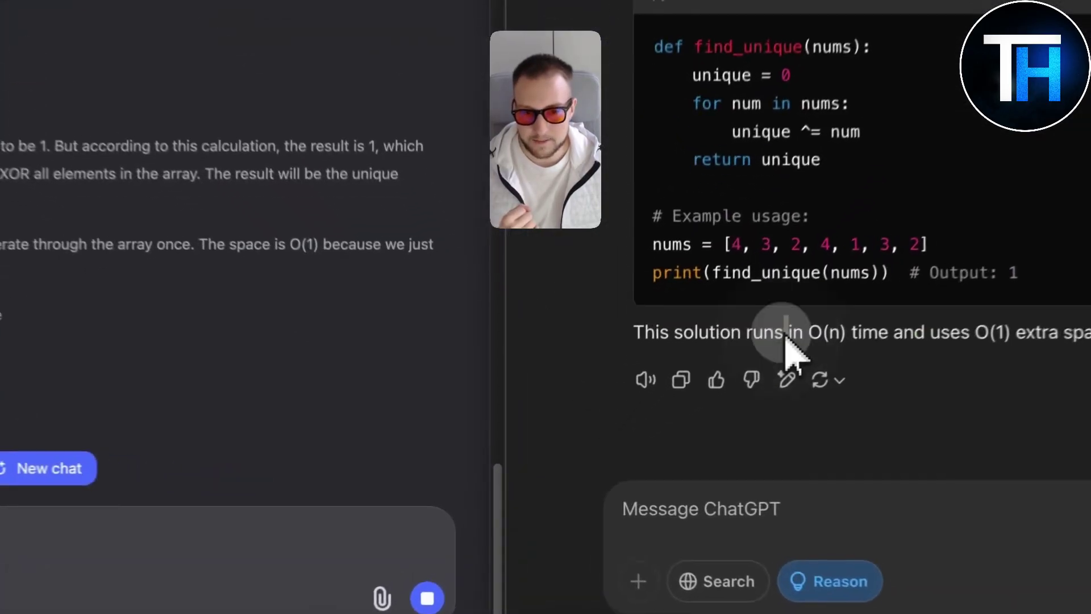
triple_click(684, 410)
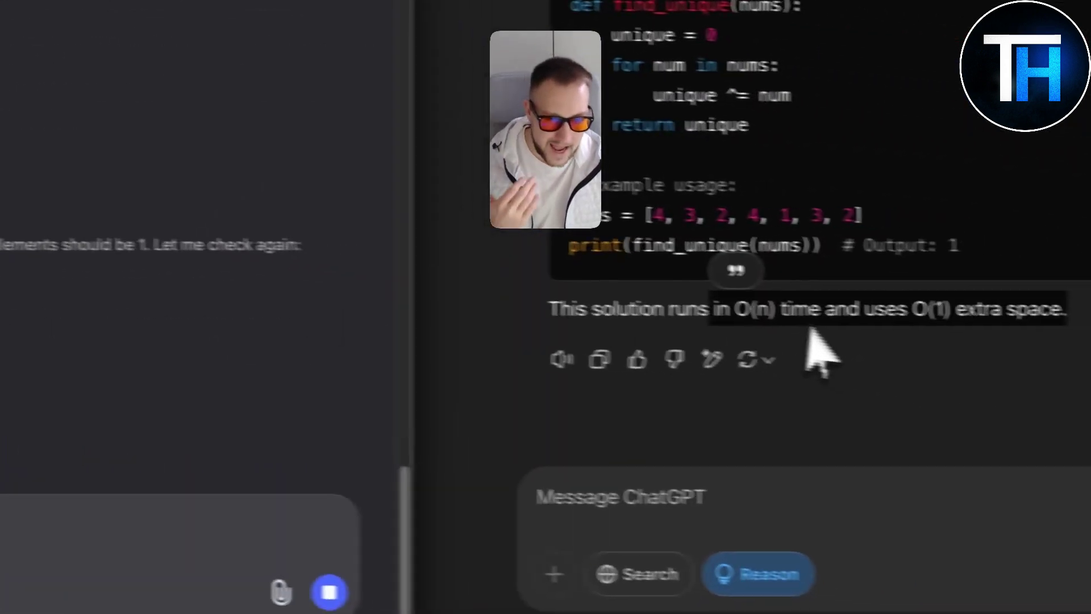
click(795, 321)
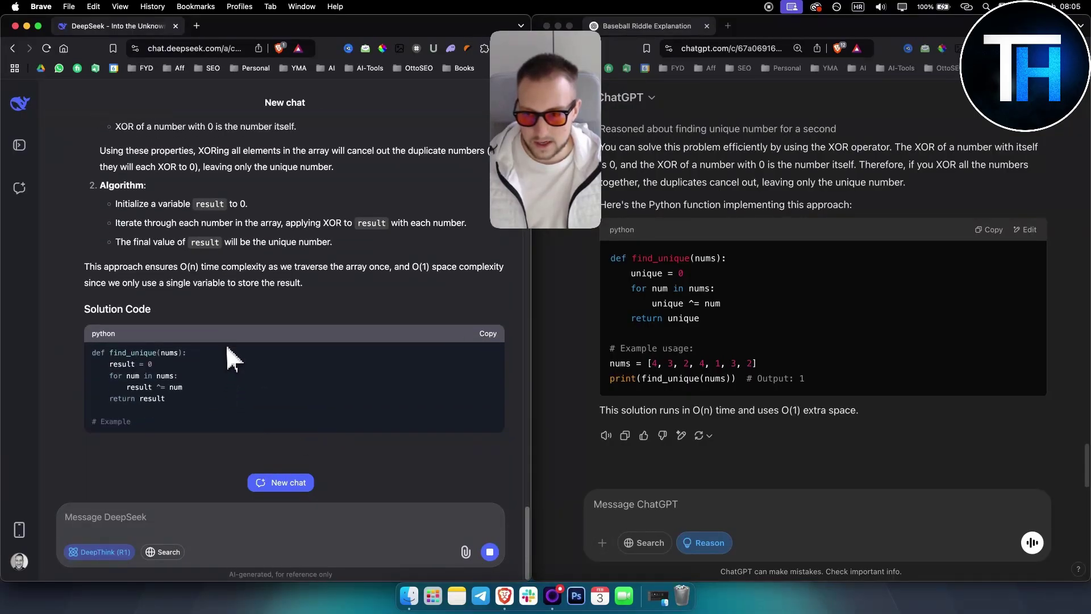
Step: Examine DeepSeek's reasoning and solution code for the unique-number problem, from the prompt to the end of its answer
scroll(290, 327, up, 15)
scroll(309, 307, up, 4)
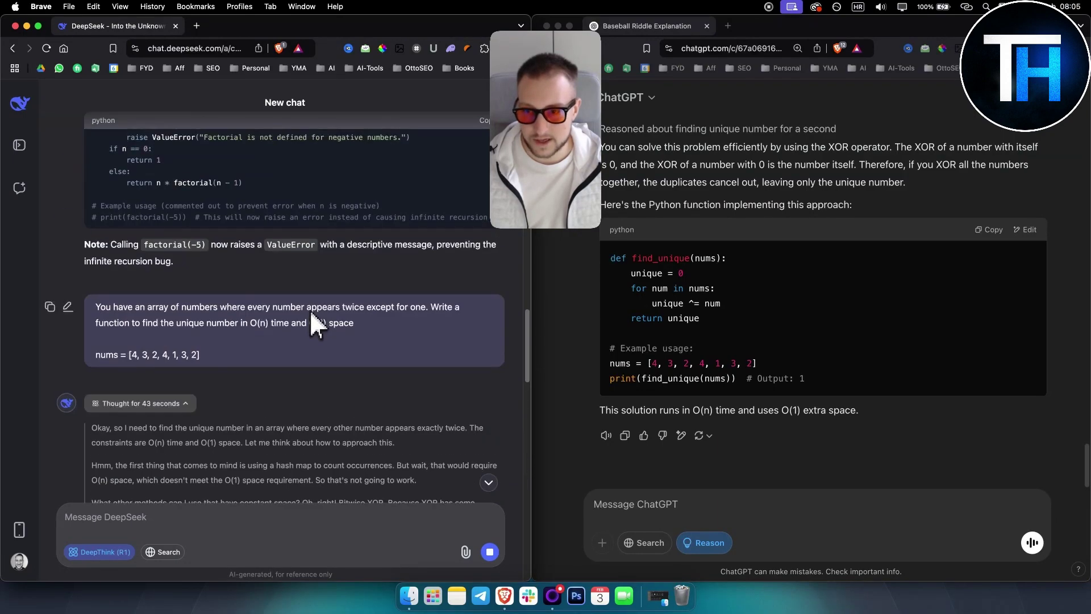
scroll(285, 364, down, 7)
scroll(288, 376, down, 12)
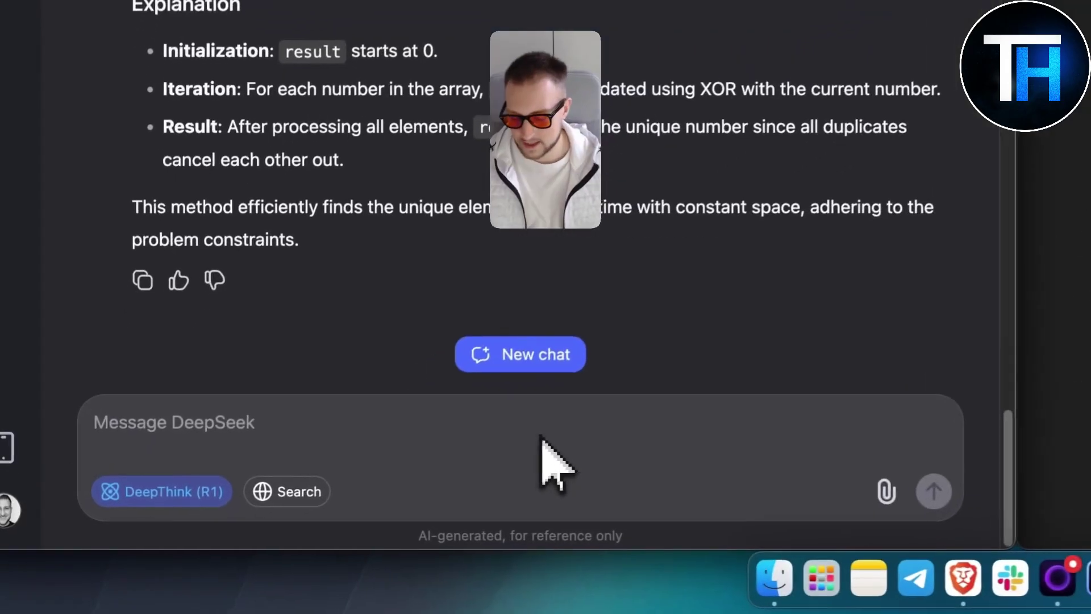
Step: Ask DeepSeek and ChatGPT: "write me a code for snake game in html,css and javascript"
click(290, 524)
text(write me a code for)
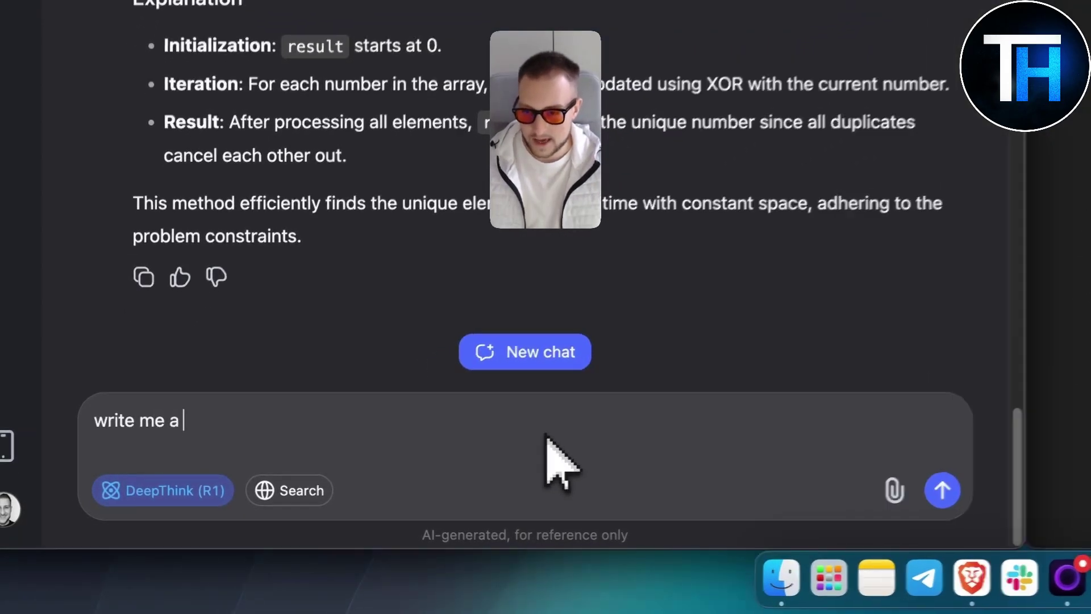
text( sna)
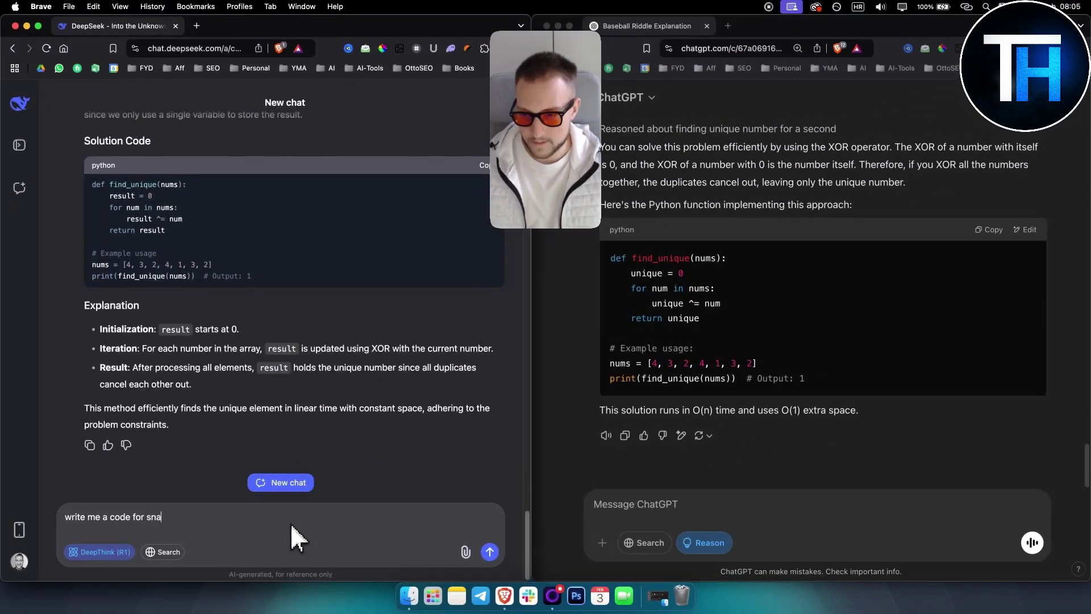
text(ke game in html,css and java)
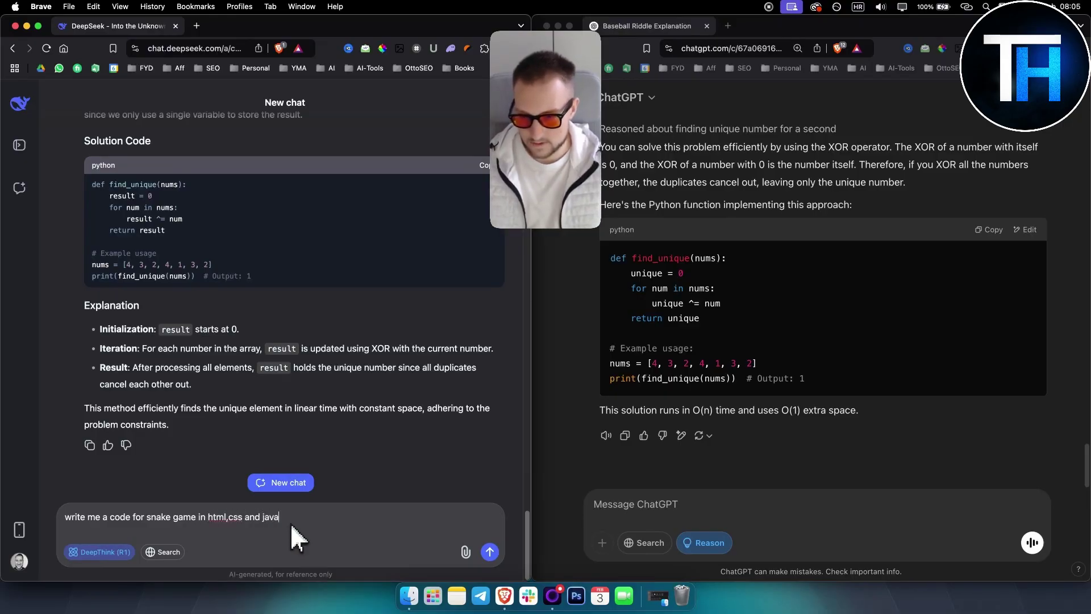
text(script)
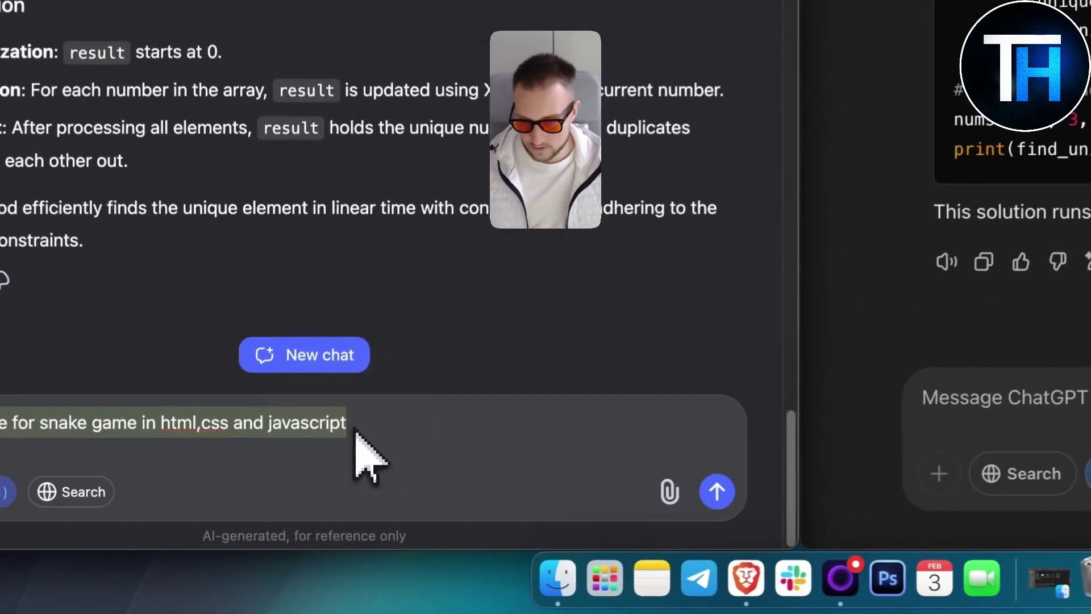
key(Return)
text(write me a code for snake game in html,css and javascript)
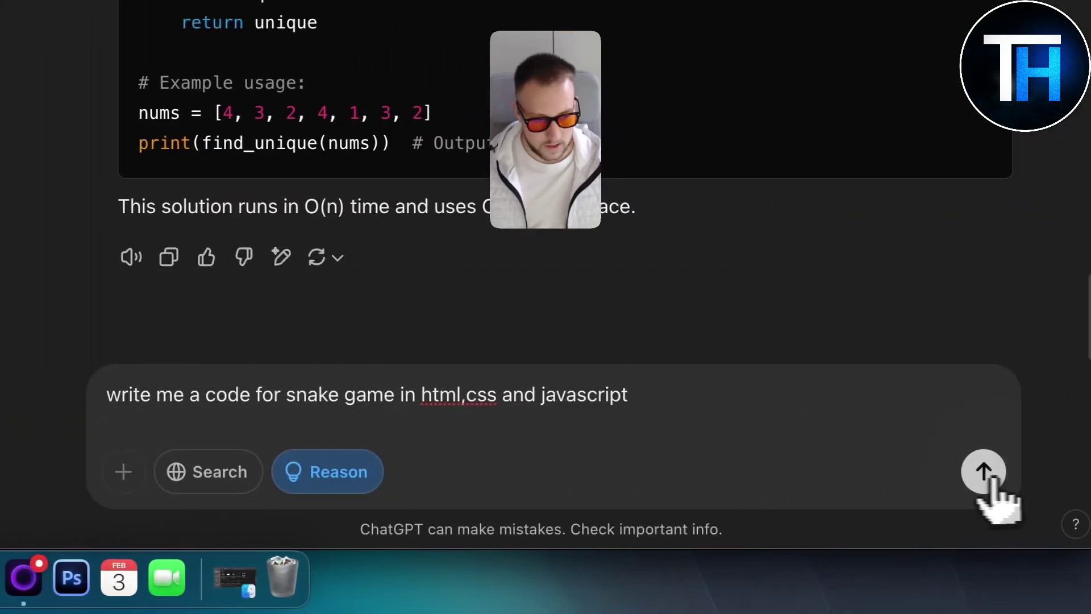
click(987, 500)
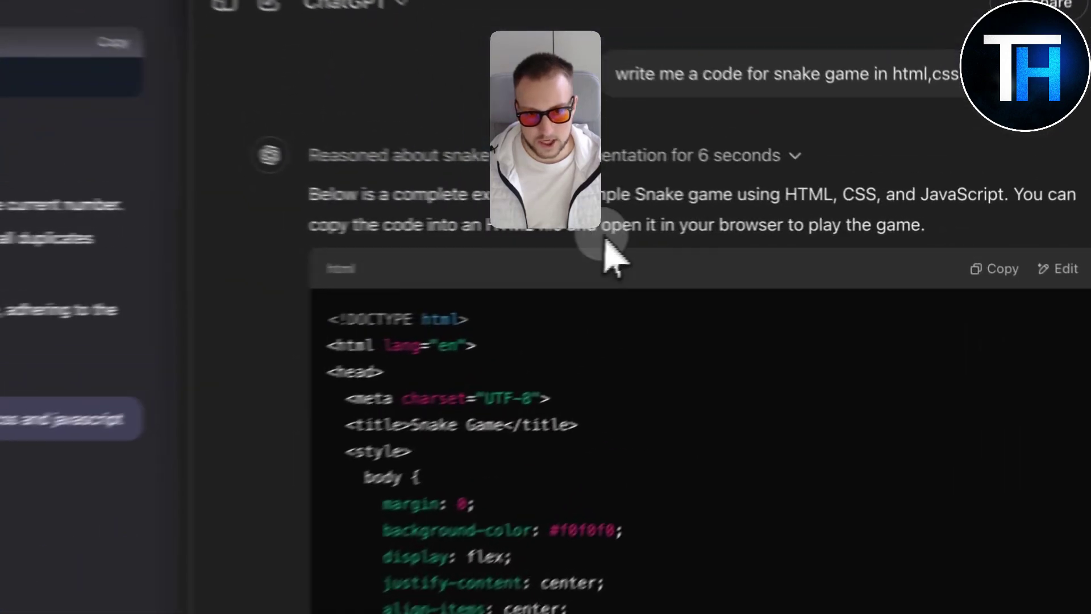
Step: Review ChatGPT's snake game code and its How It Works explanation
scroll(728, 369, down, 15)
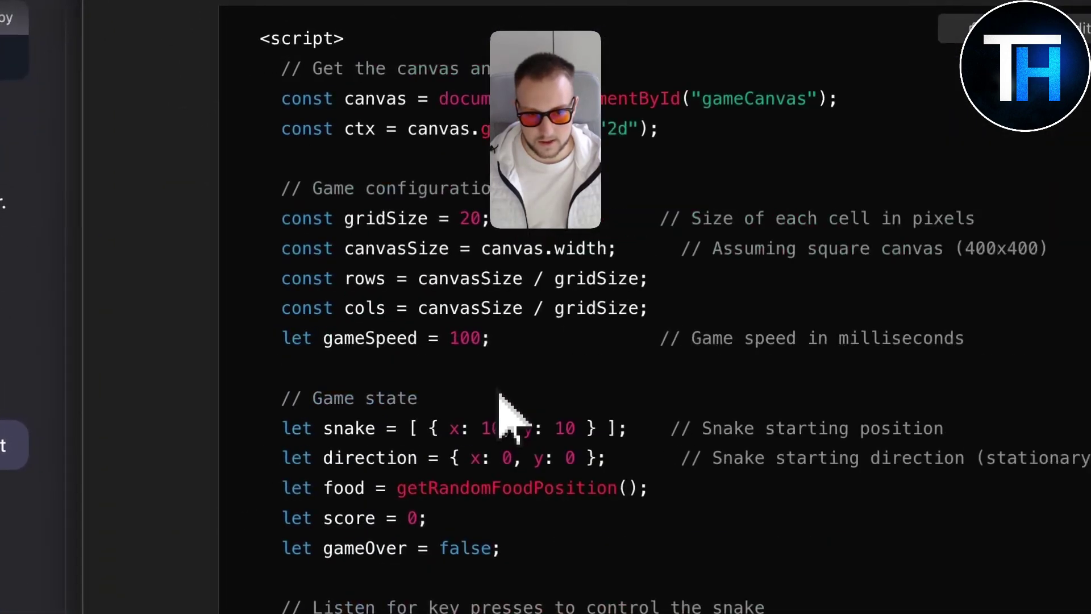
scroll(511, 420, down, 15)
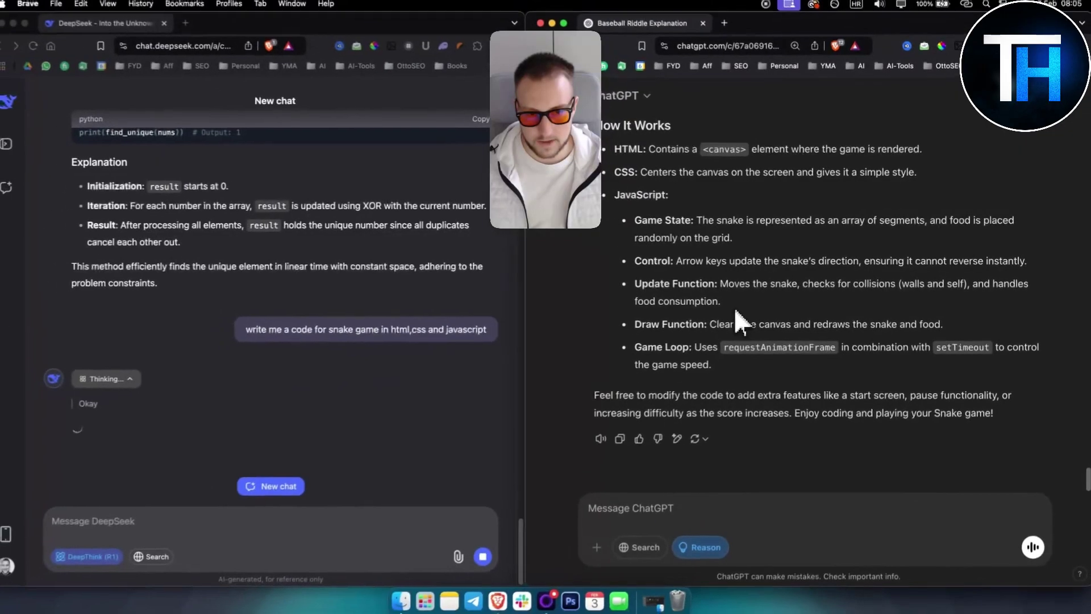
scroll(735, 308, up, 2)
scroll(736, 313, down, 1)
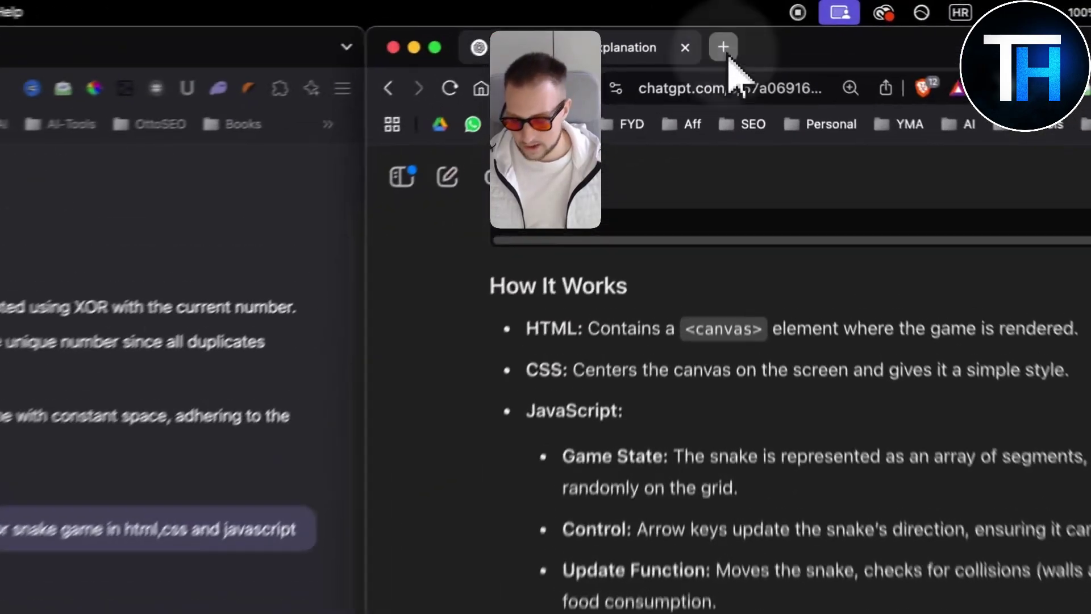
Step: Open the OneCompiler HTML online editor in a new tab of the ChatGPT window
click(727, 26)
text(html)
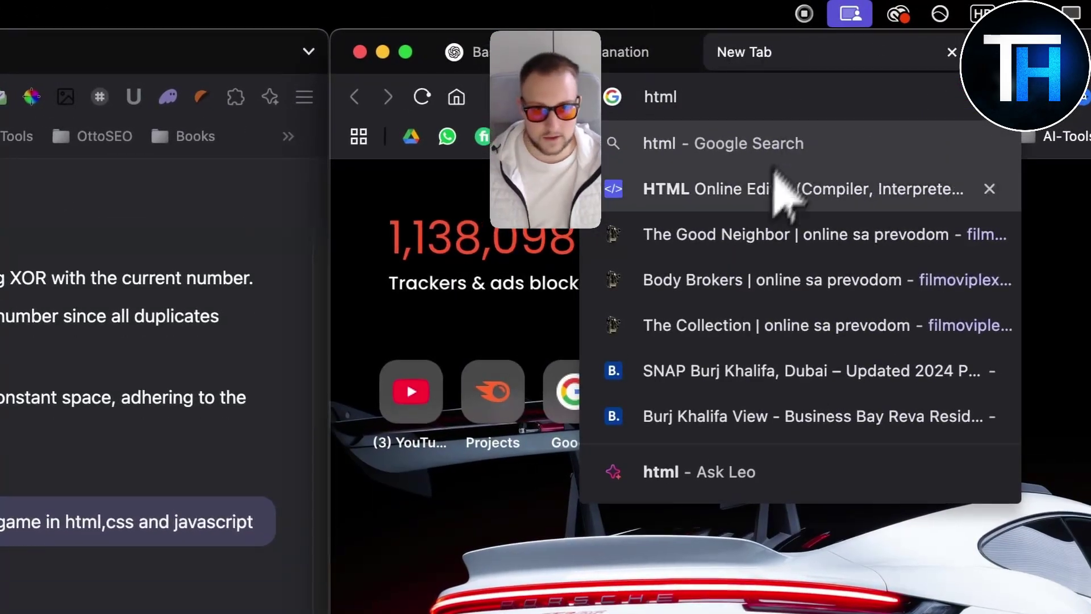
click(778, 176)
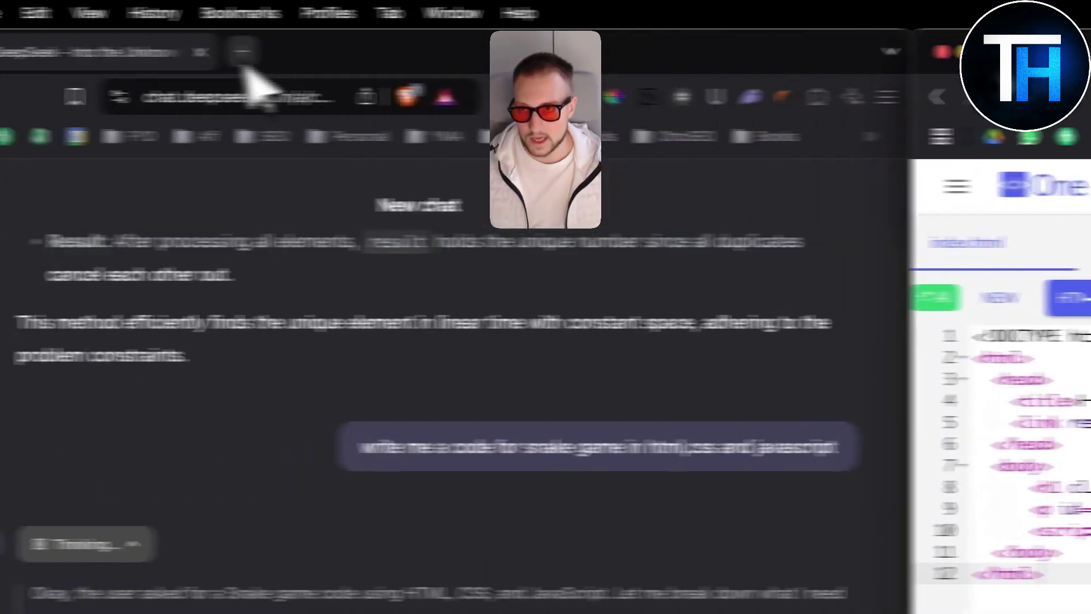
Step: Open the OneCompiler HTML online editor in a new tab of the DeepSeek window as well
click(240, 50)
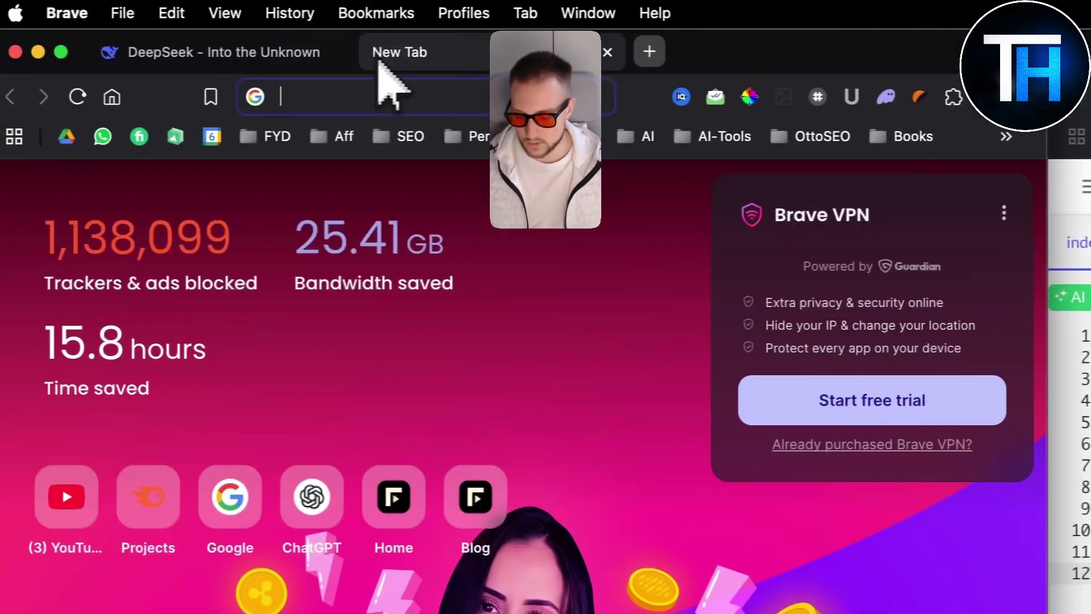
text(html)
click(341, 162)
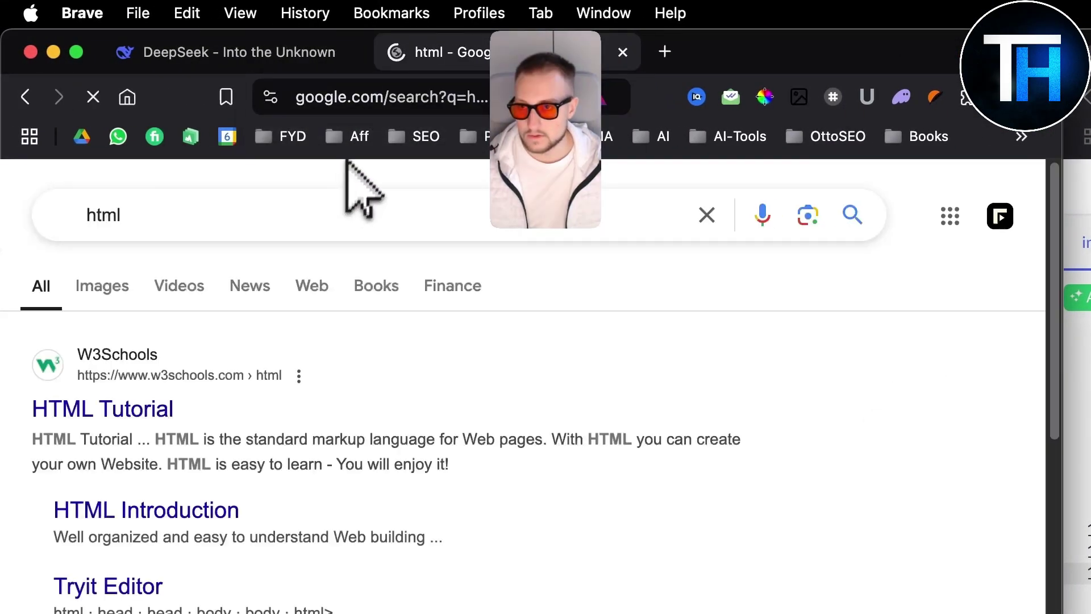
text(html)
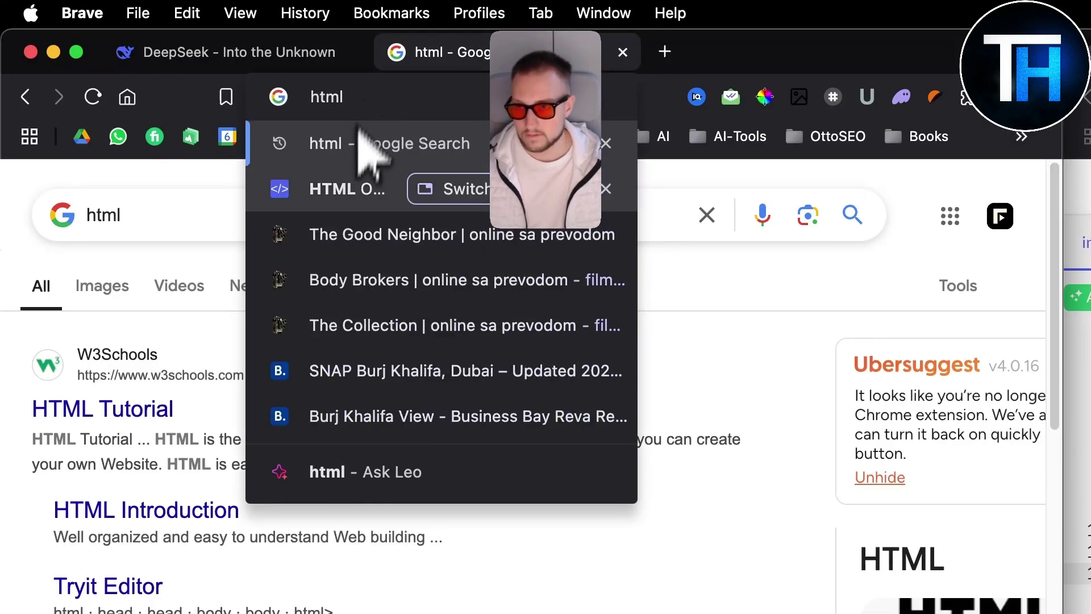
click(398, 176)
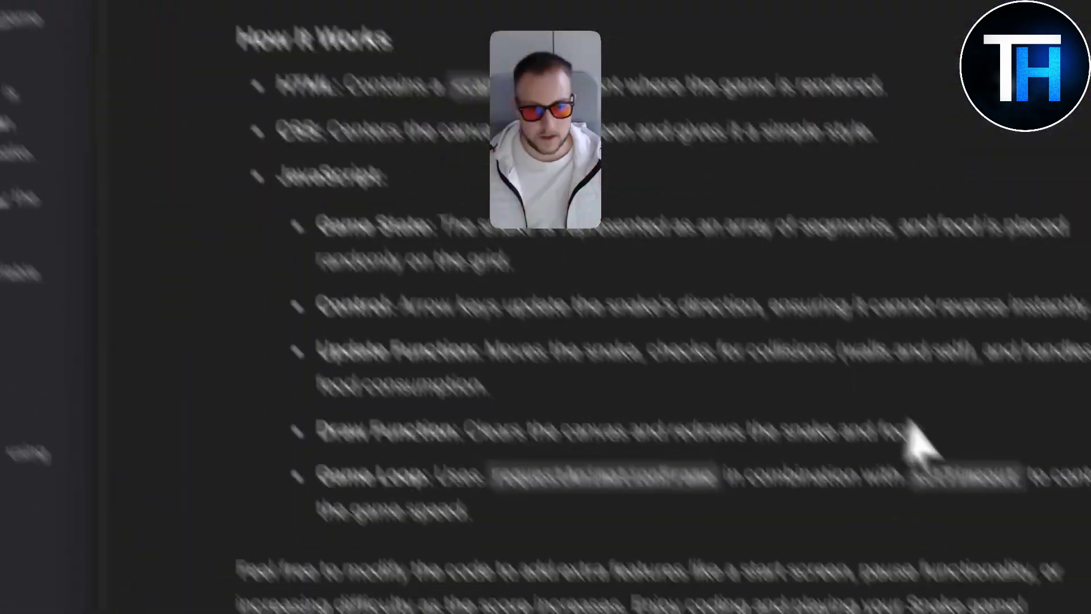
Step: Replace the contents of index.html in OneCompiler with ChatGPT's complete snake game code and run it
scroll(707, 324, up, 10)
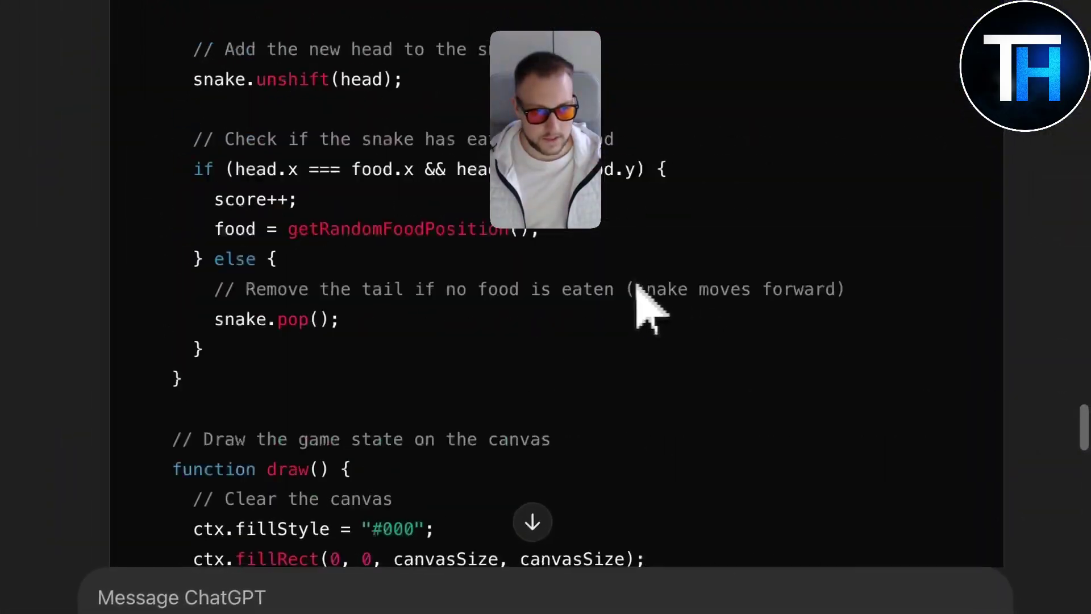
scroll(615, 273, up, 10)
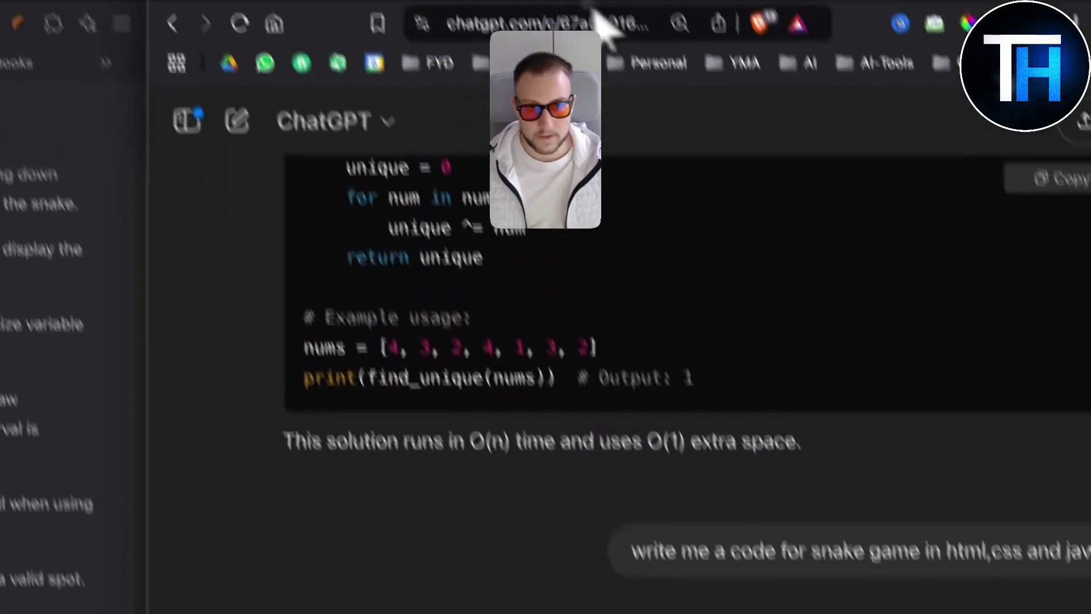
click(646, 19)
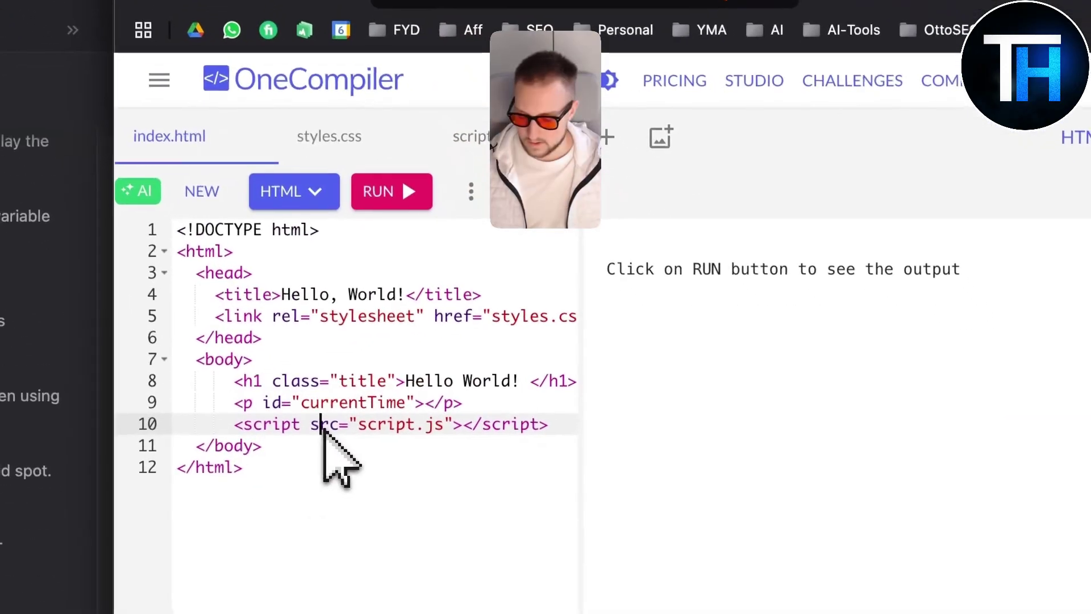
click(341, 451)
key(ctrl+a)
key(ctrl+v)
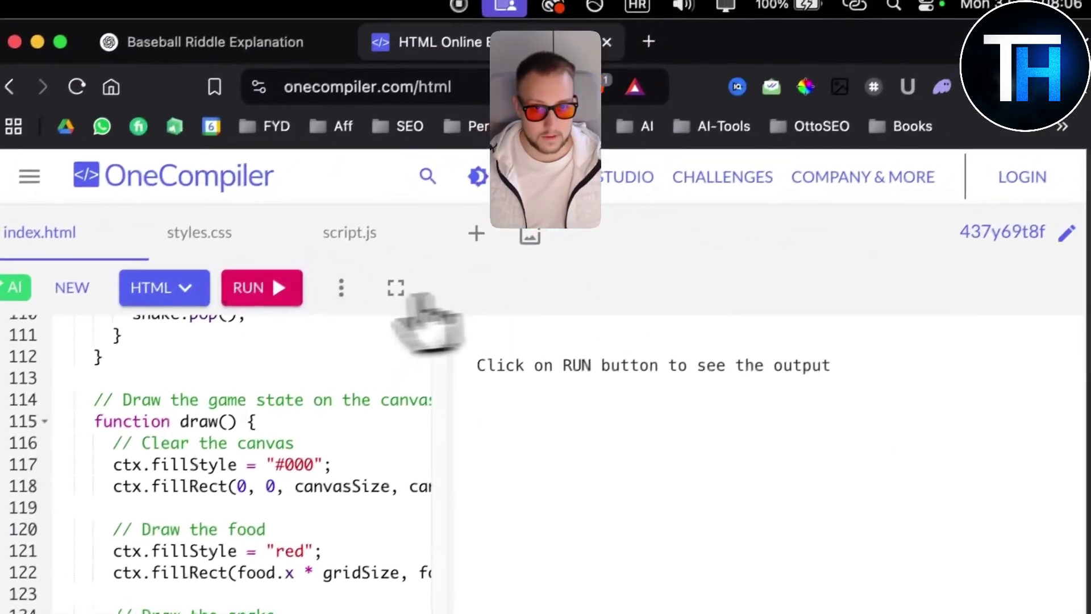
click(387, 186)
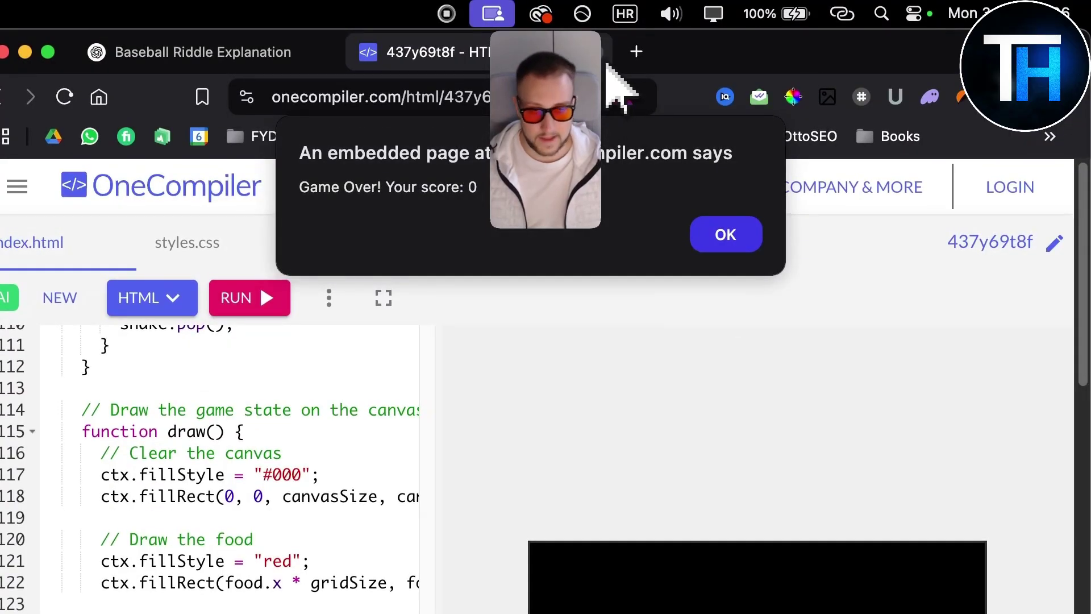
Step: Return to the ChatGPT conversation and examine its snake game code and How It Works section while DeepSeek generates its answer
click(210, 54)
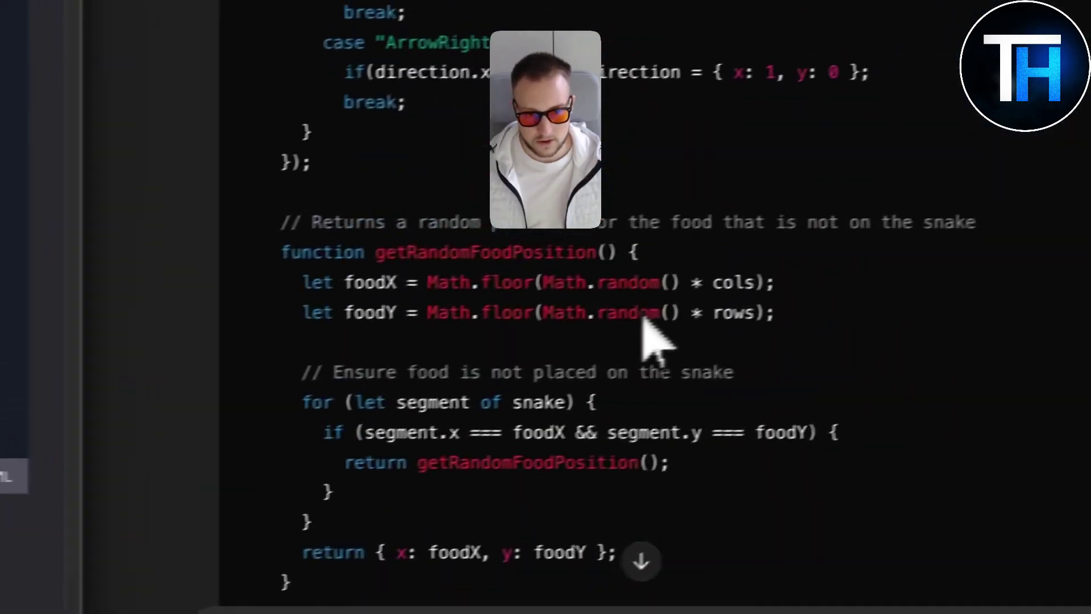
scroll(586, 347, down, 5)
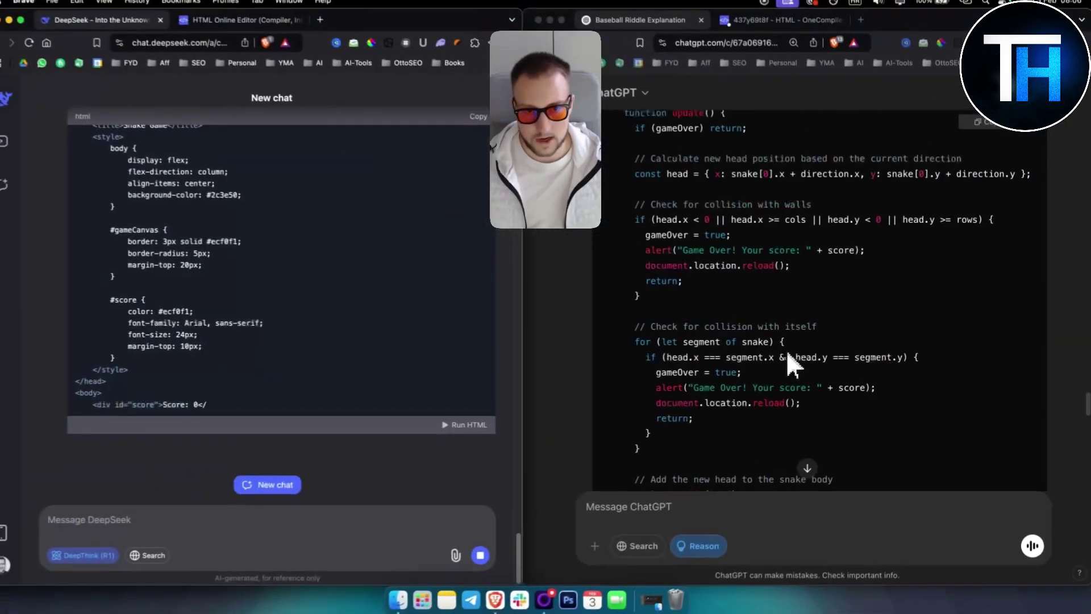
scroll(789, 363, up, 15)
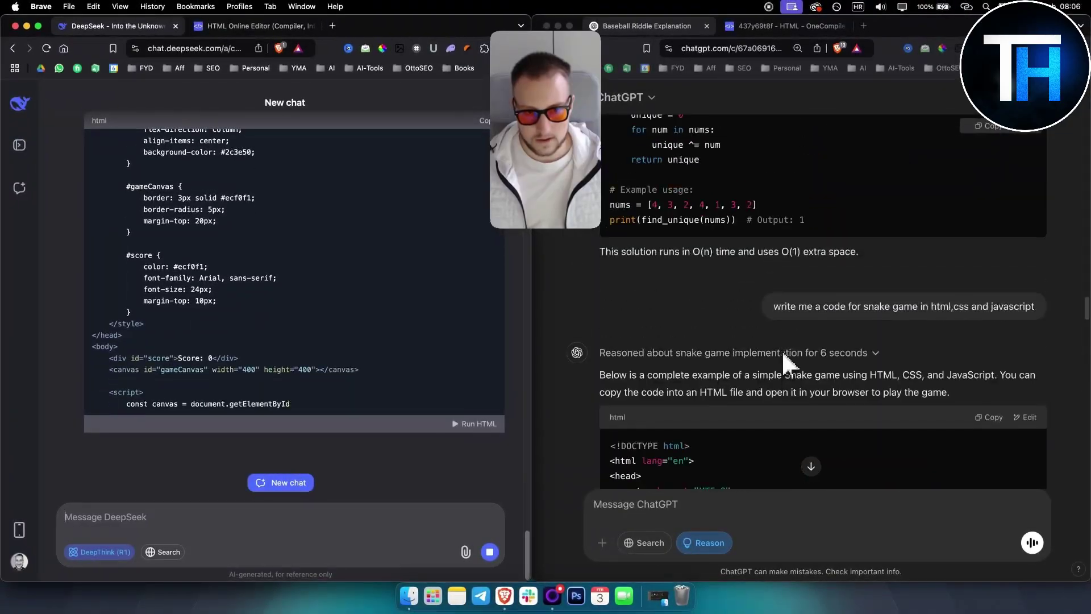
scroll(781, 354, down, 20)
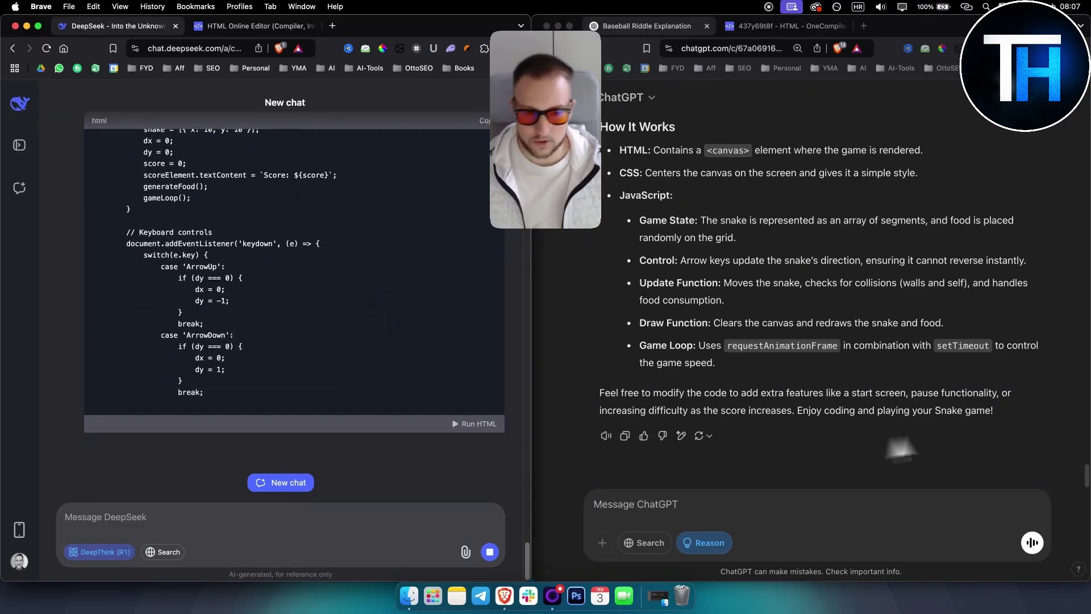
scroll(890, 390, up, 20)
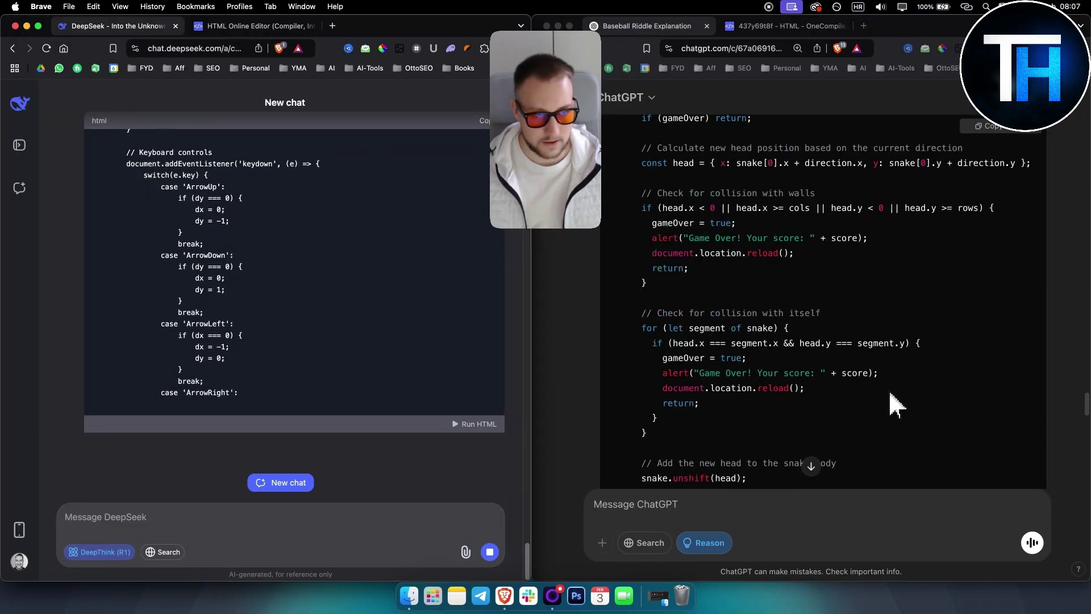
scroll(891, 398, up, 20)
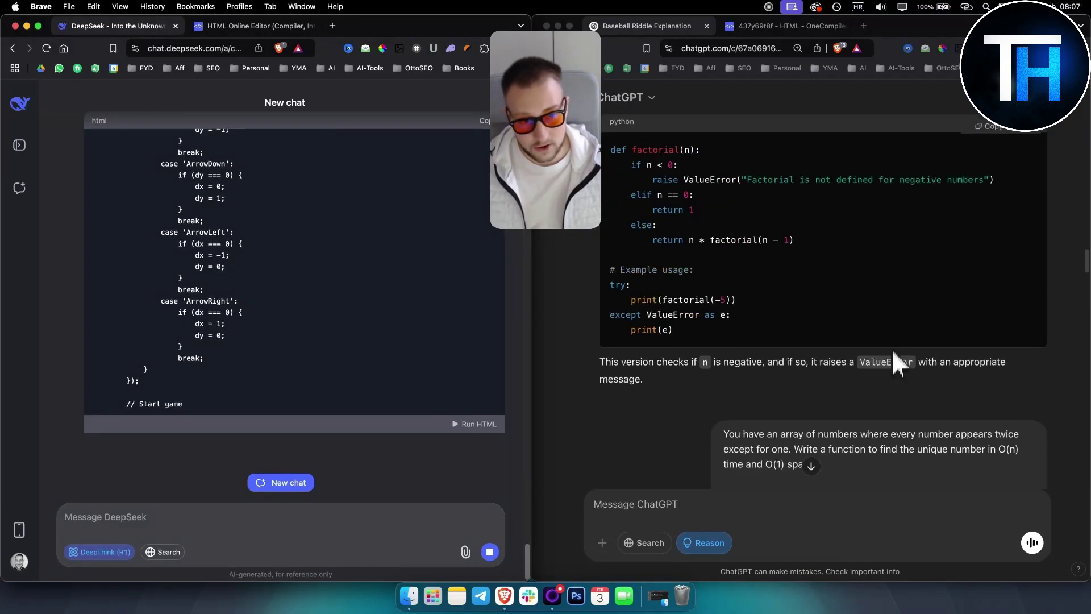
scroll(891, 369, down, 4)
scroll(891, 373, down, 20)
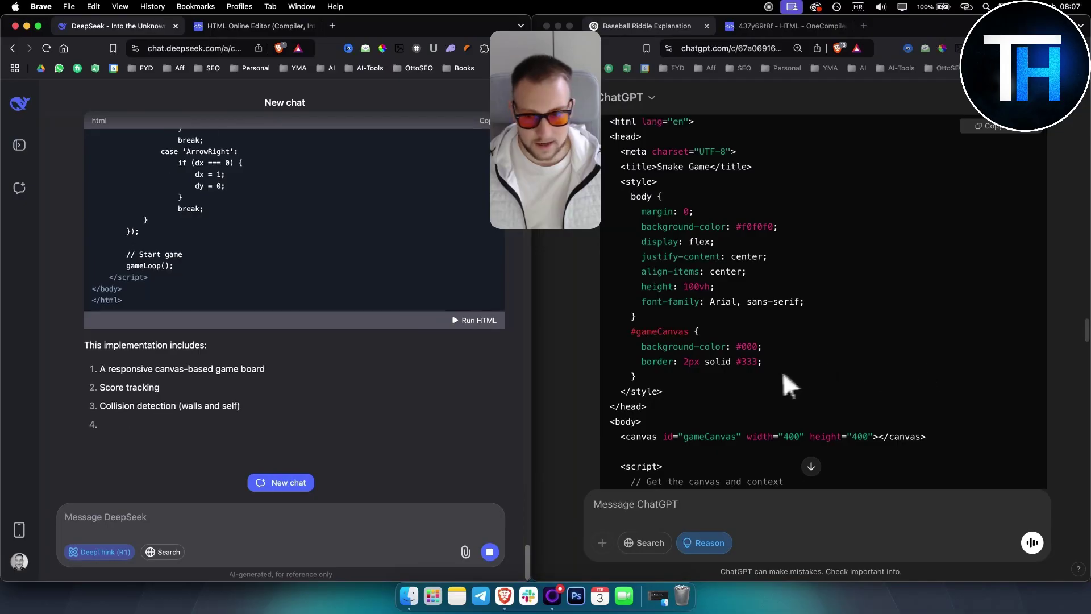
scroll(771, 390, down, 15)
scroll(770, 390, down, 15)
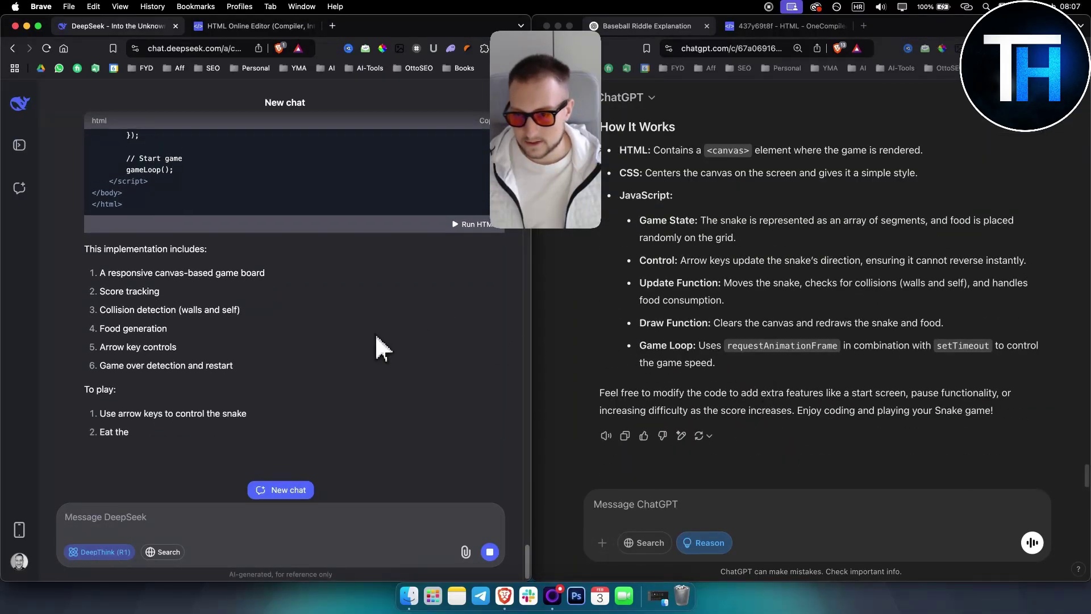
Step: Run DeepSeek's snake game in its built-in HTML preview, restart it after game over, compare it with ChatGPT's version, and close the preview
scroll(398, 353, up, 3)
click(478, 376)
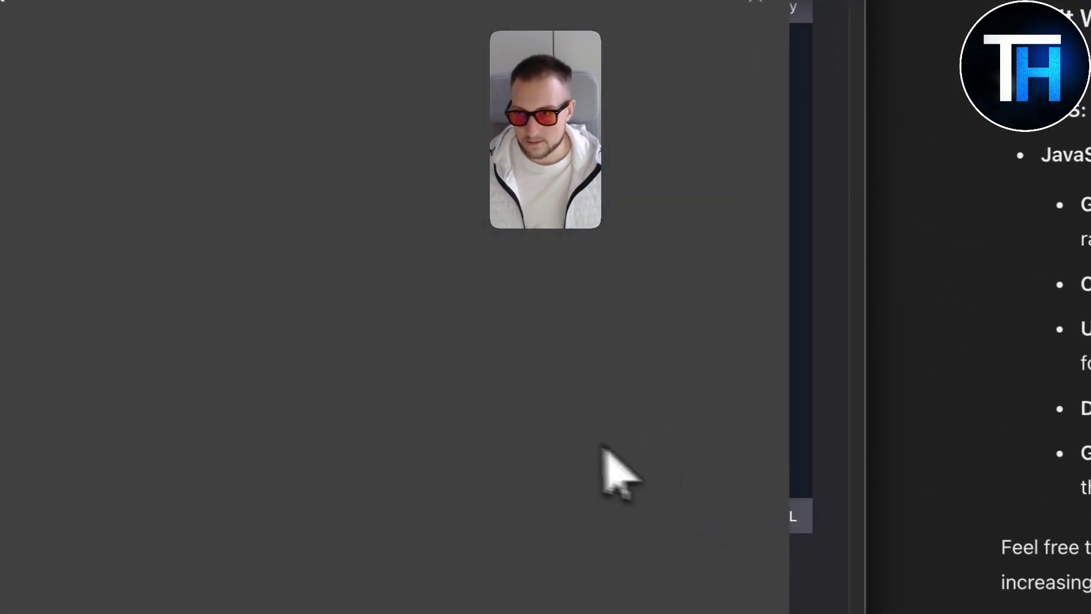
click(373, 328)
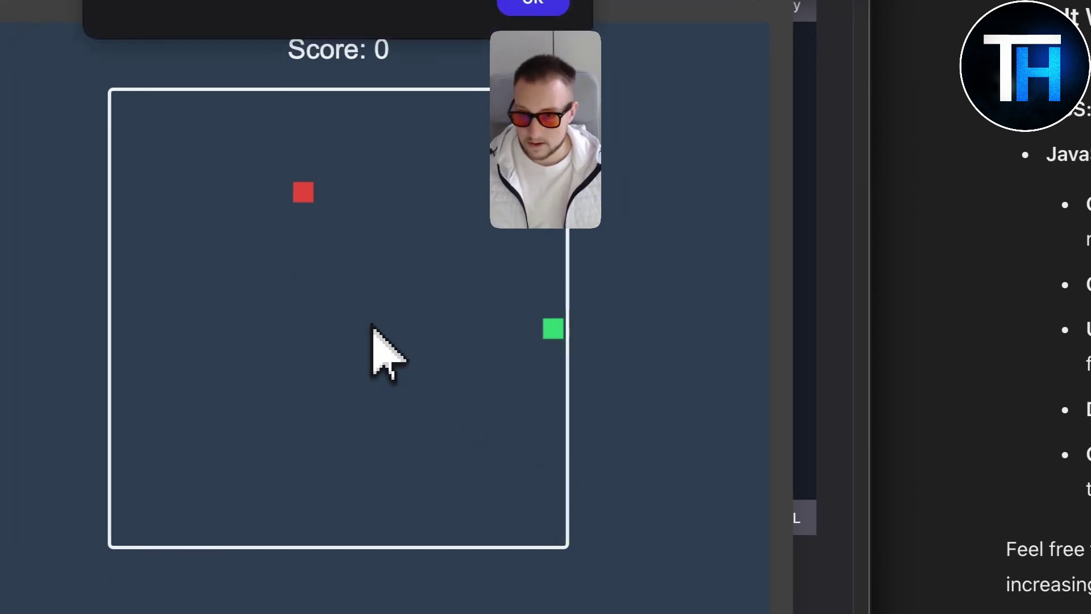
key(Return)
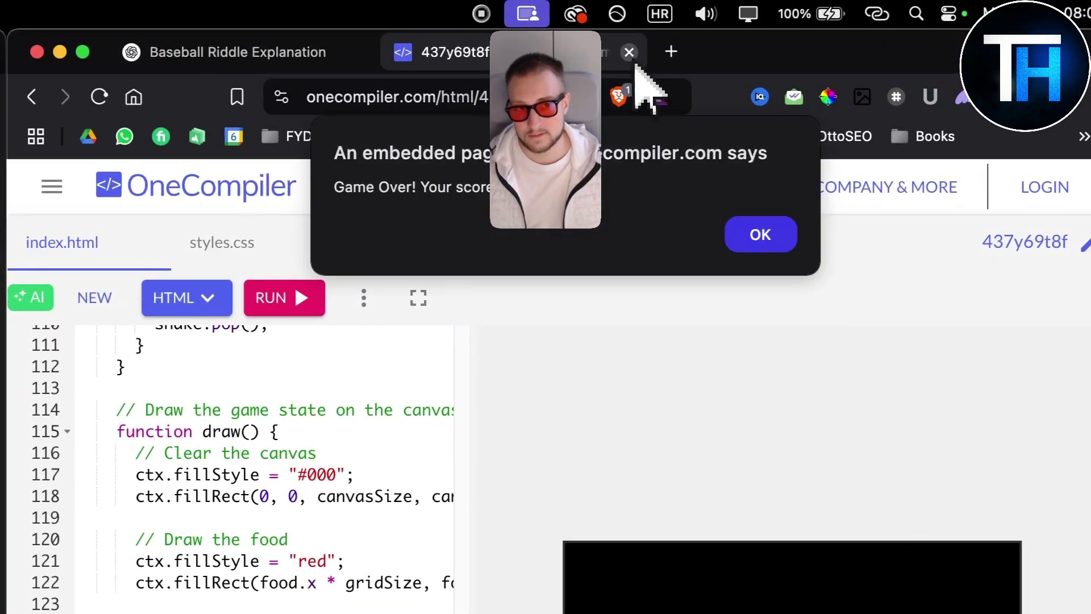
click(234, 52)
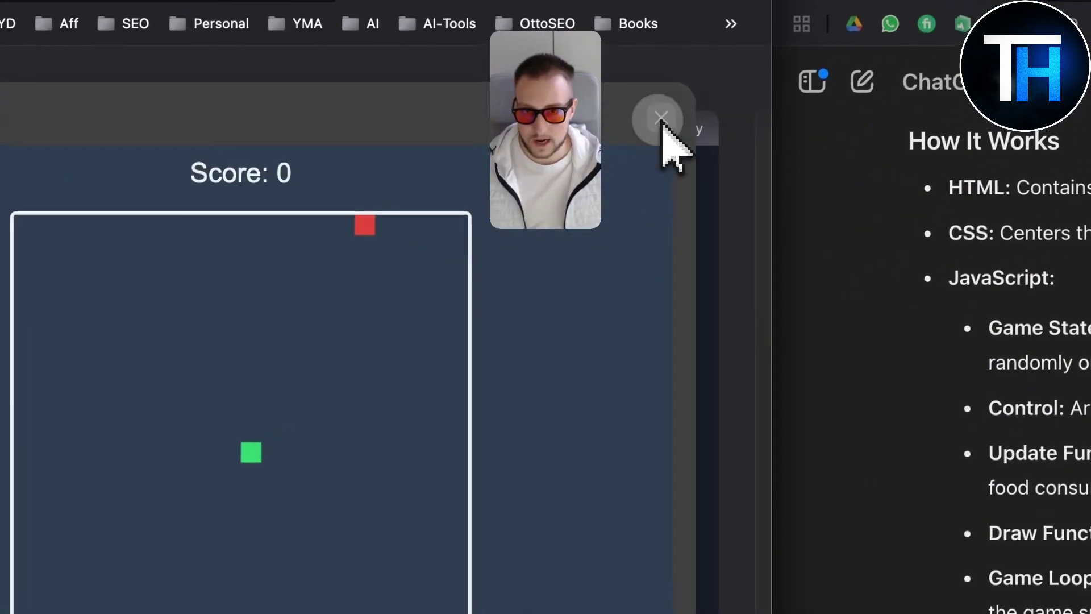
click(661, 118)
Step: Compare DeepSeek's notes on how to play and features with ChatGPT's snake game code and How It Works explanation
scroll(429, 557, up, 8)
scroll(425, 560, down, 12)
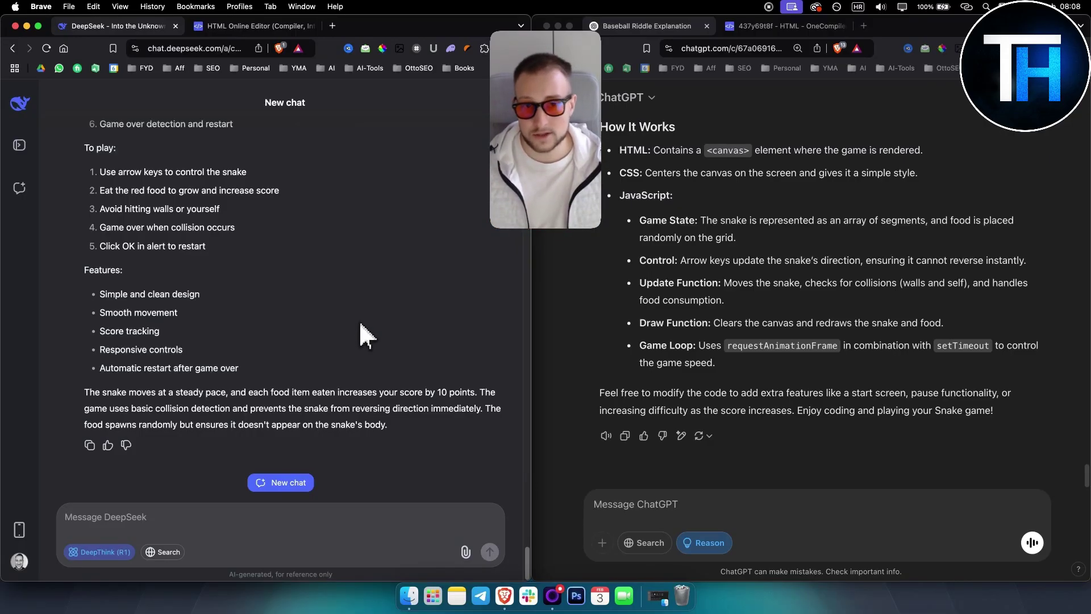
scroll(749, 312, up, 2)
scroll(748, 309, up, 20)
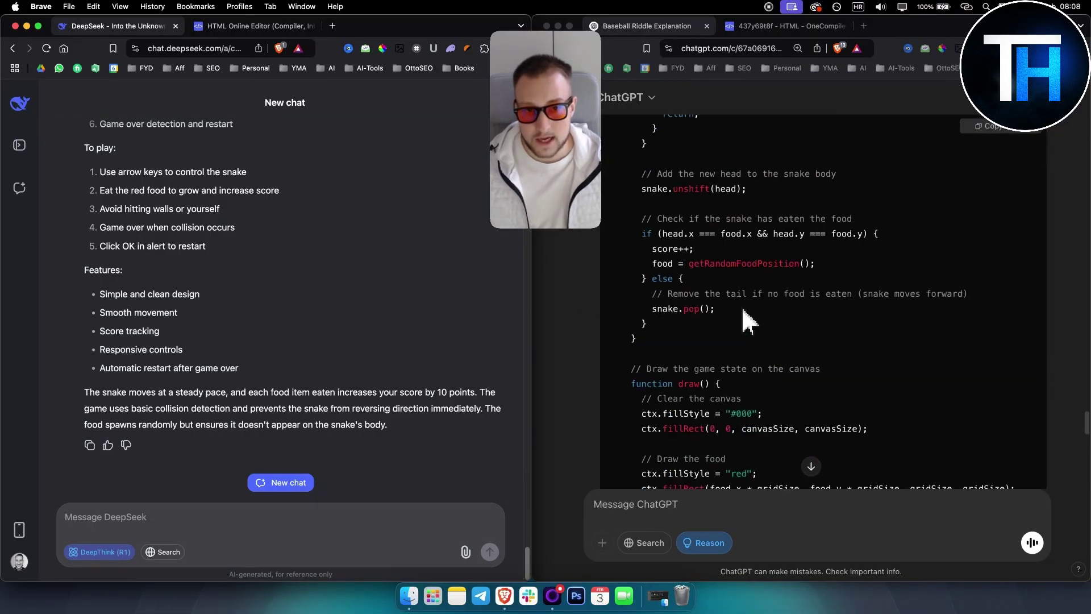
scroll(728, 305, up, 5)
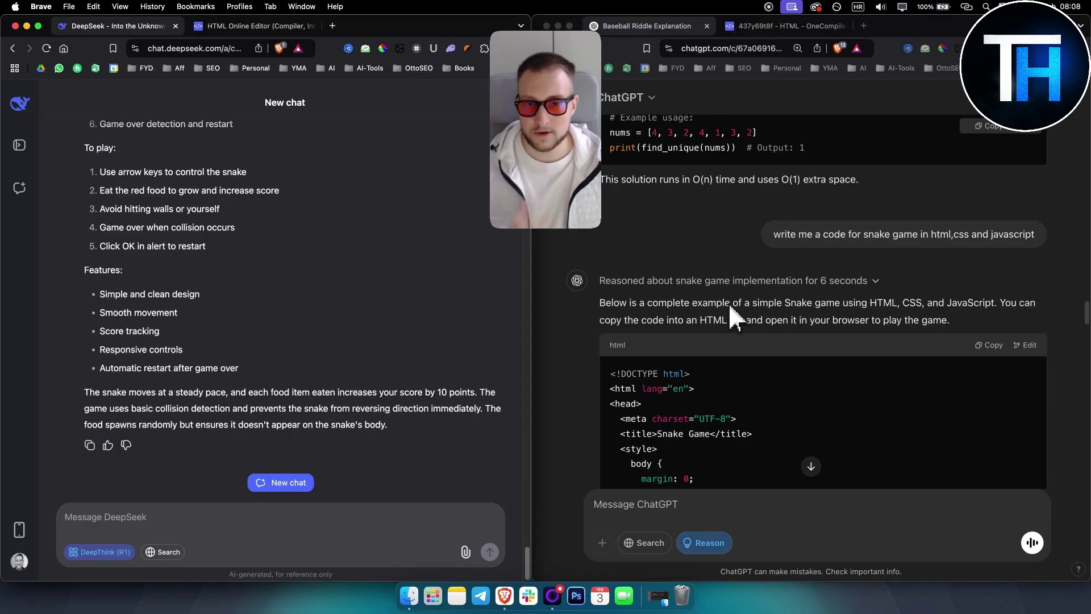
scroll(728, 312, down, 20)
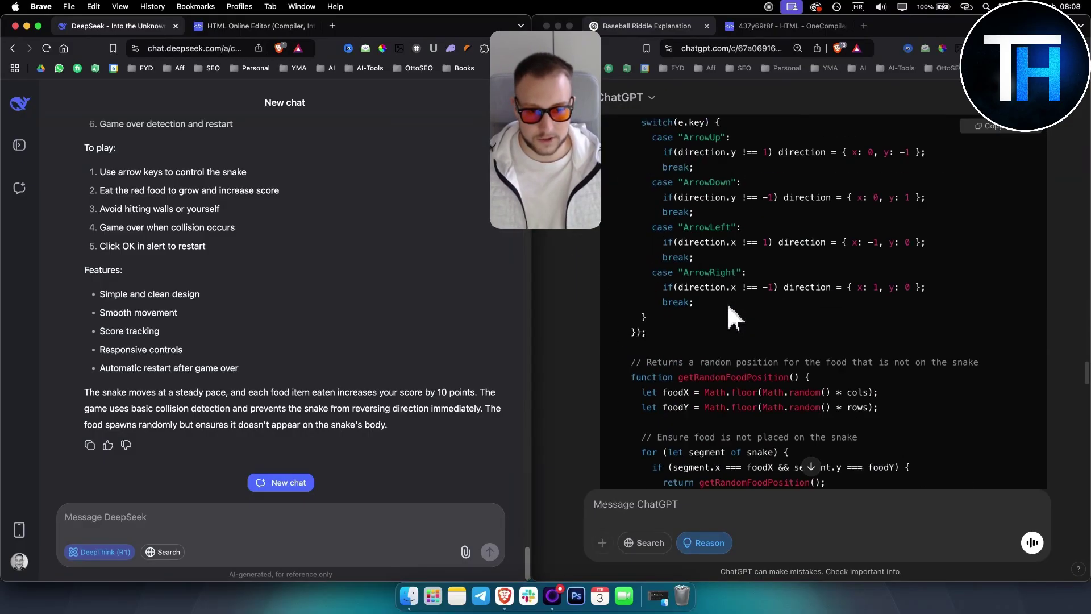
scroll(724, 304, down, 10)
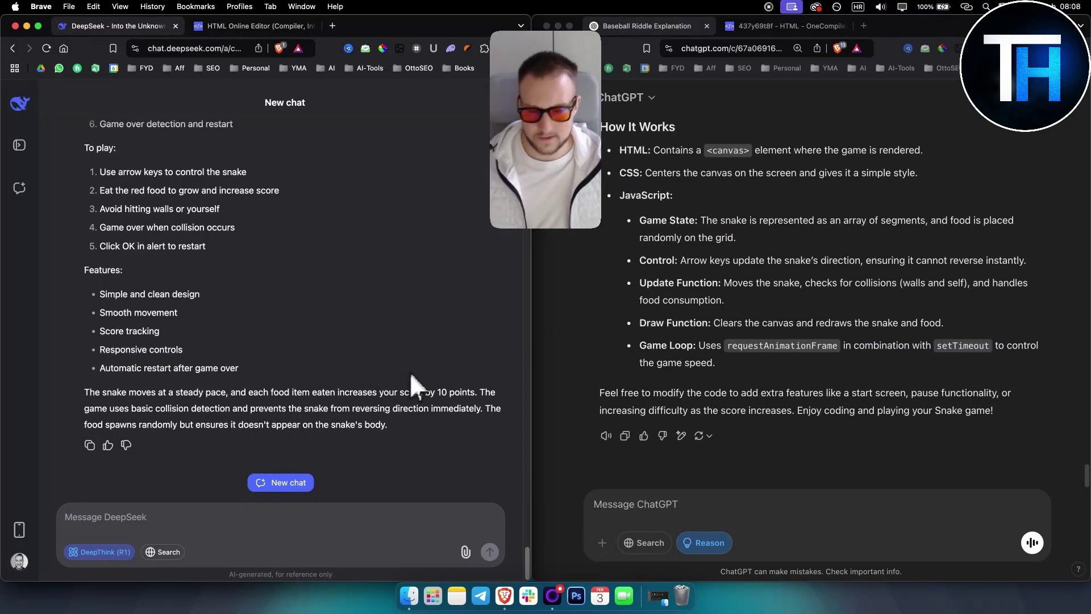